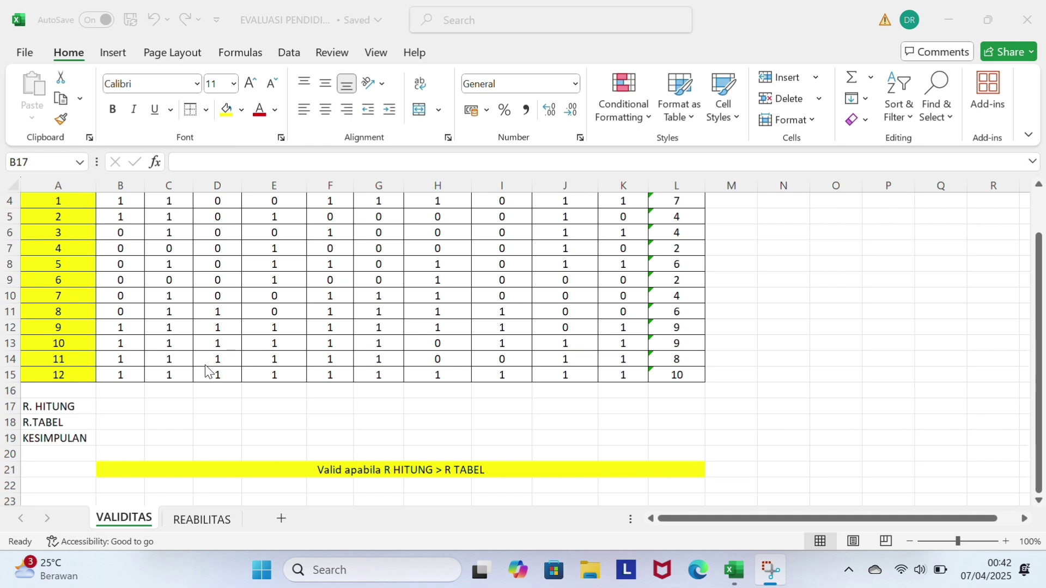
Begin a CORREL formula in B17 comparing item scores B4:B15 with the total scores L4:L15.
scroll(465, 276, up, 1)
scroll(465, 264, down, 1)
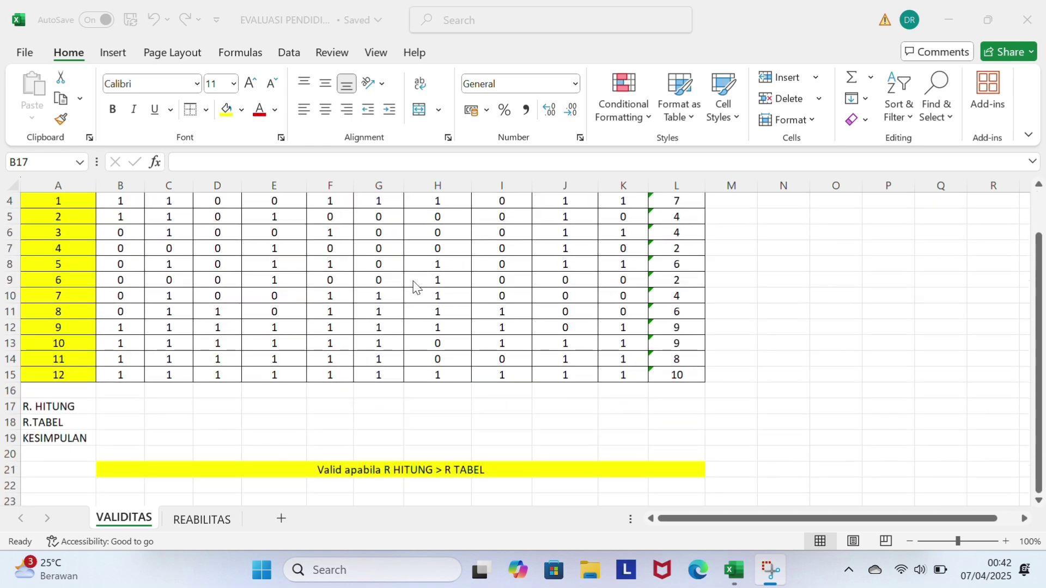
click(105, 403)
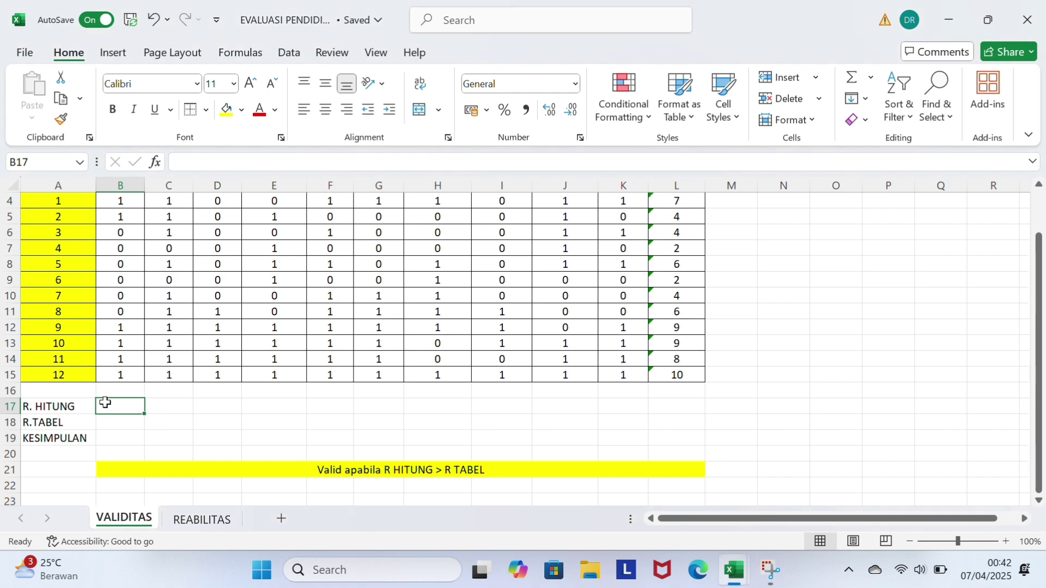
text(=C)
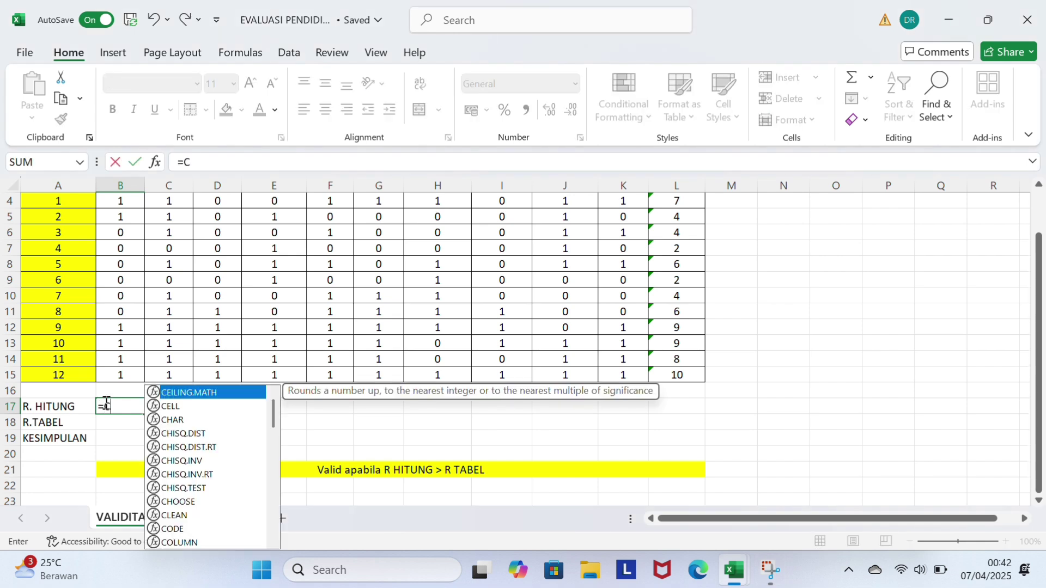
text(O)
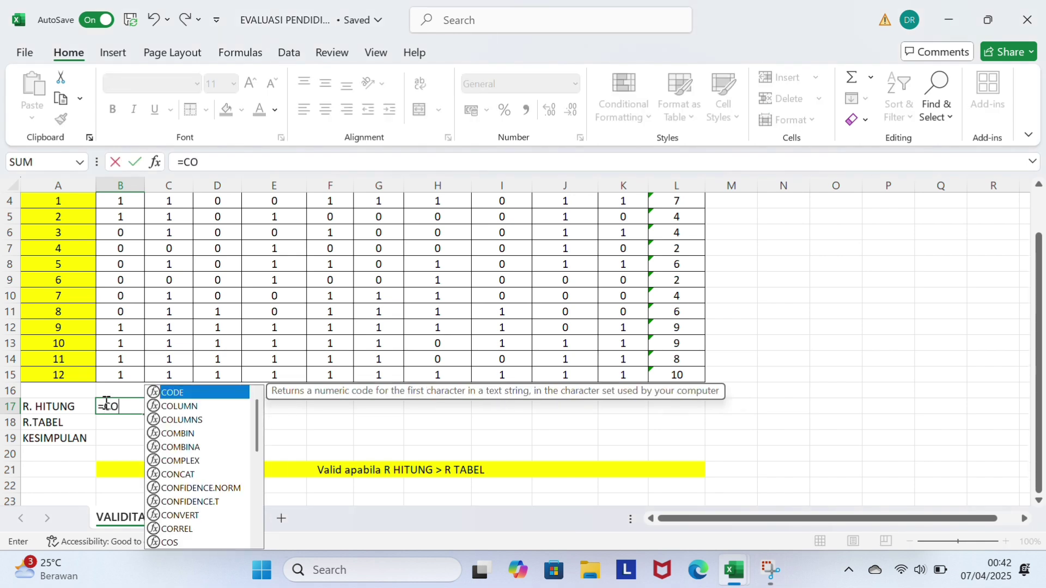
text(RR)
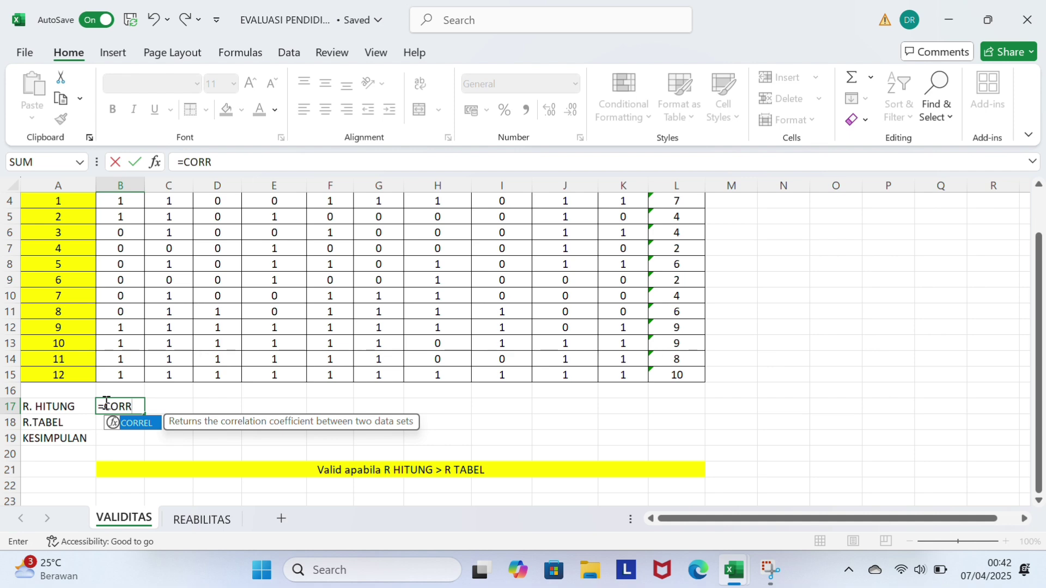
double_click(123, 423)
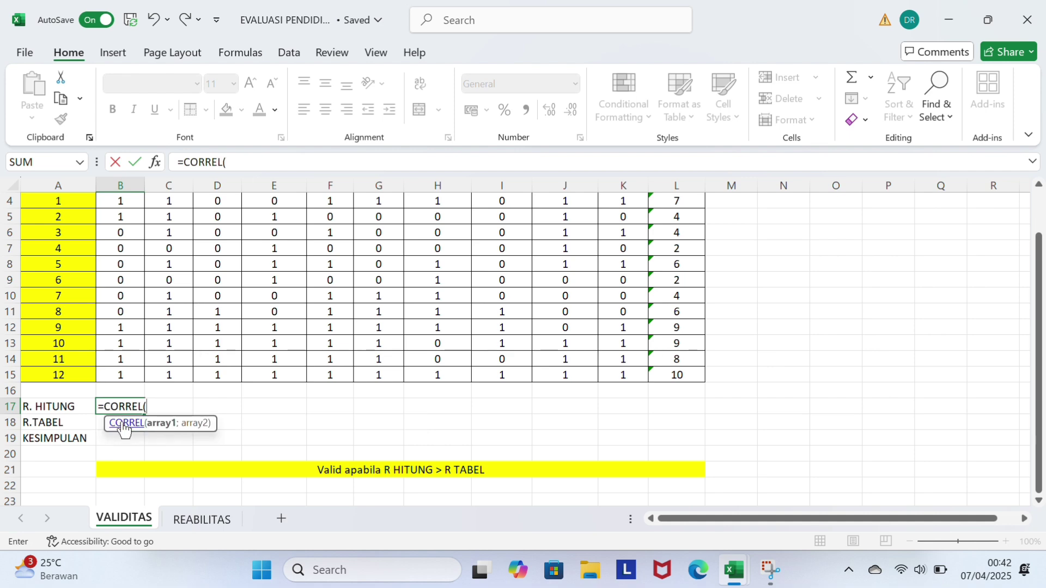
drag(126, 201, 122, 370)
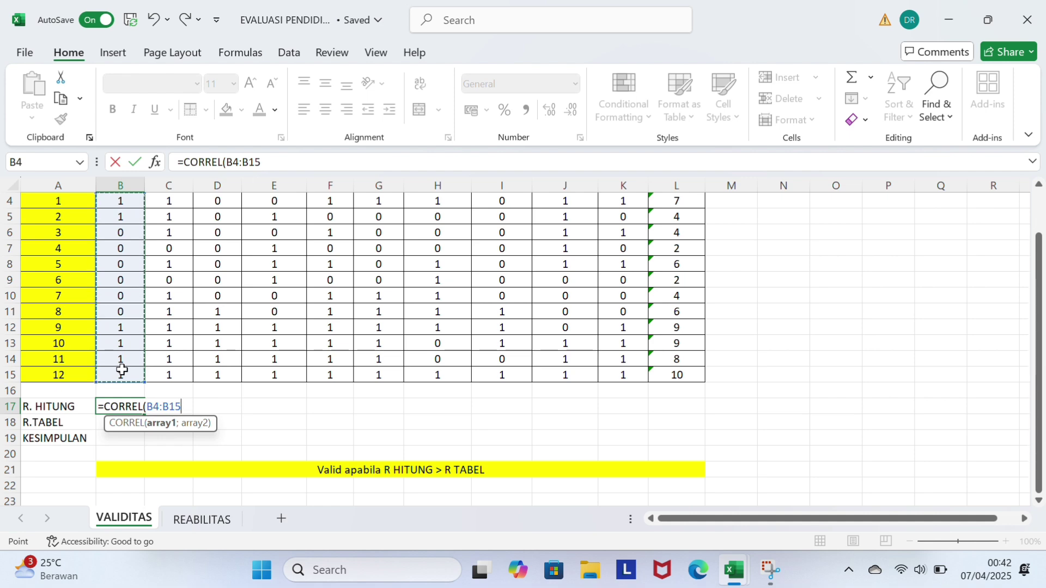
text(;)
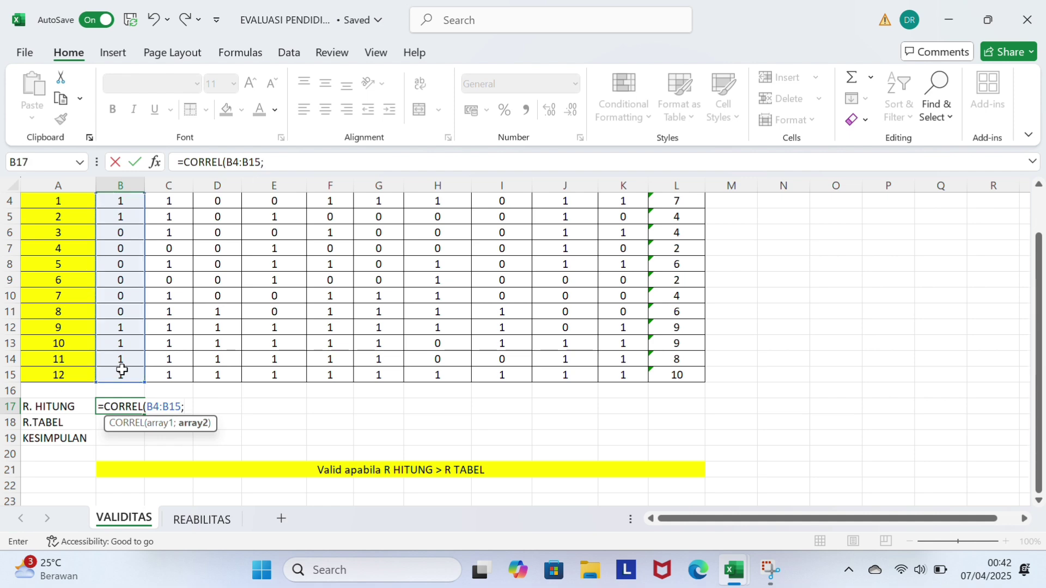
click(670, 200)
drag(670, 200, 672, 374)
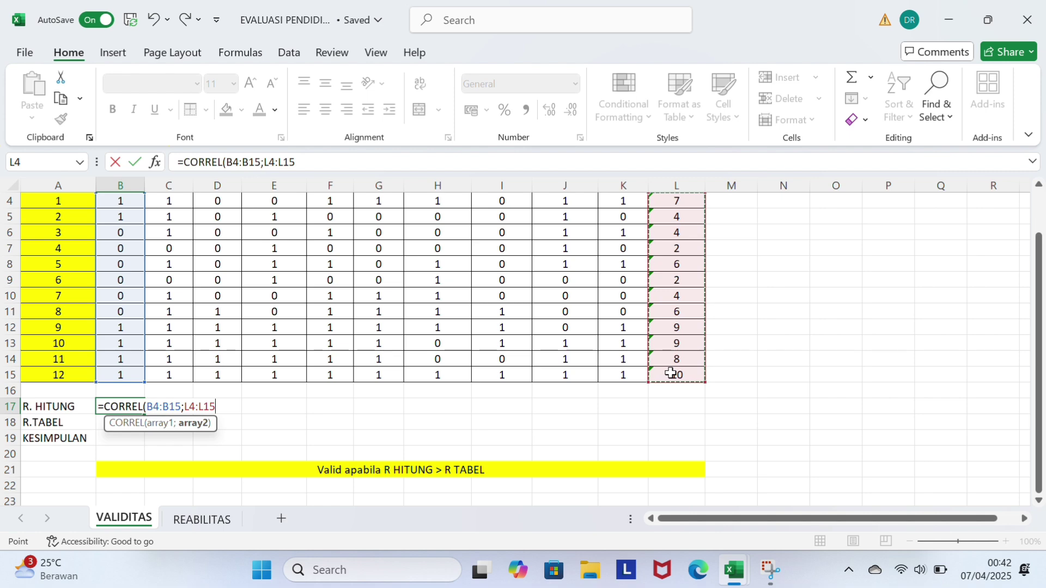
Make the total-score range absolute as $L$4:$L$15 in the B17 formula and fill the completed formula across to K17.
click(203, 407)
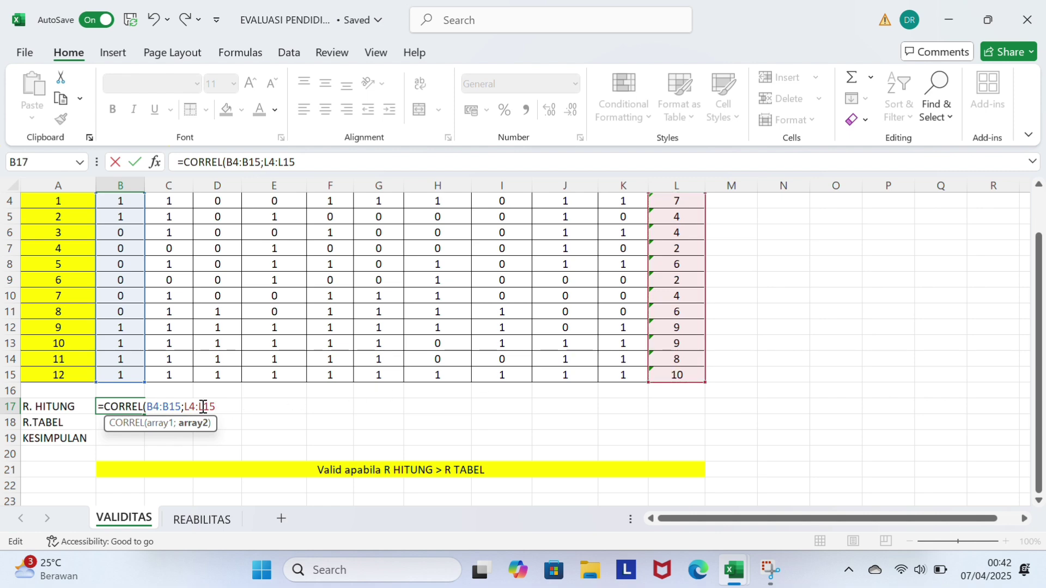
text($L$)
click(189, 409)
text($)
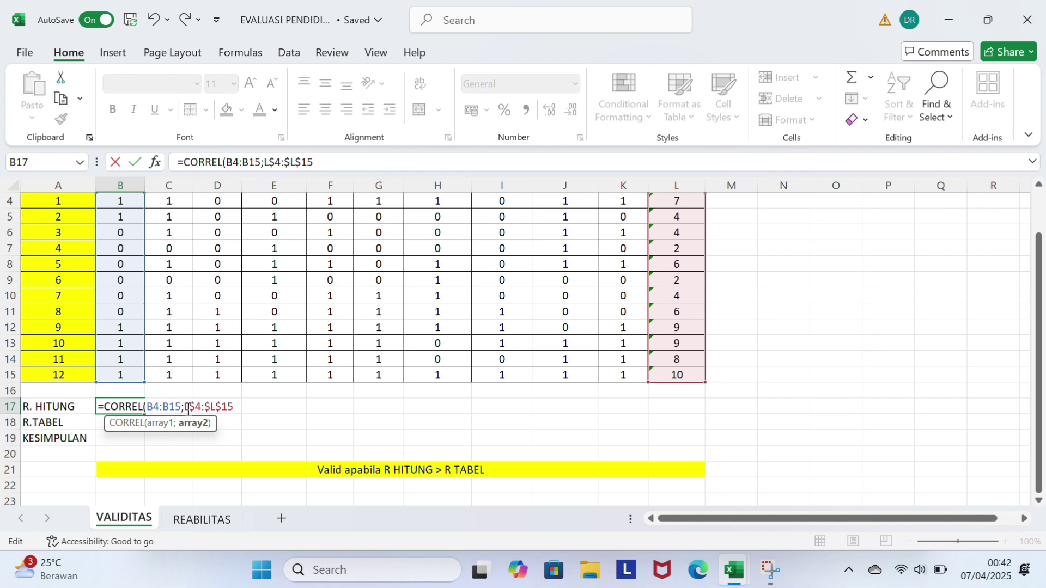
click(183, 408)
text($)
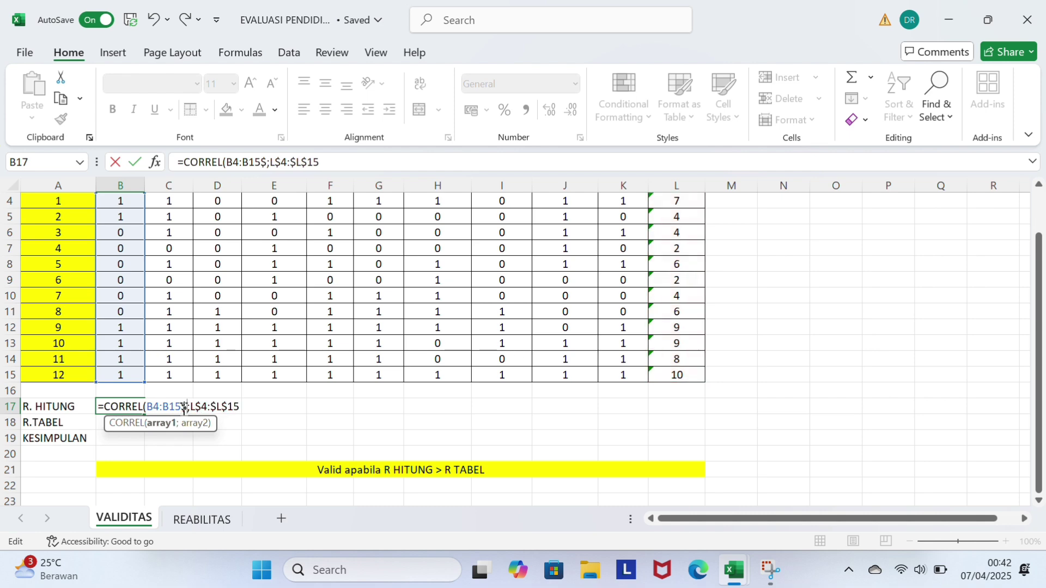
key(BackSpace)
key(Right)
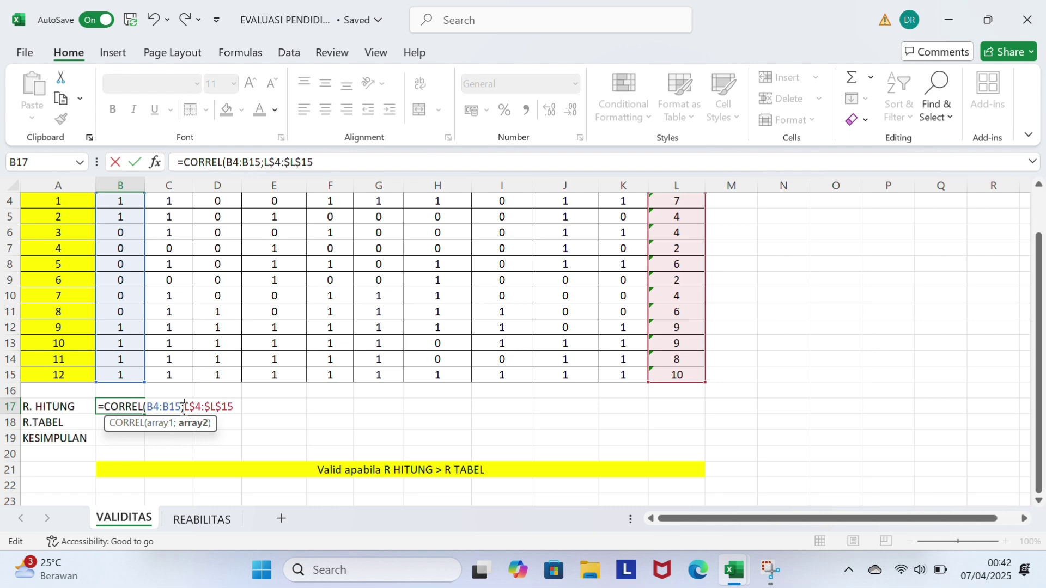
text($15)
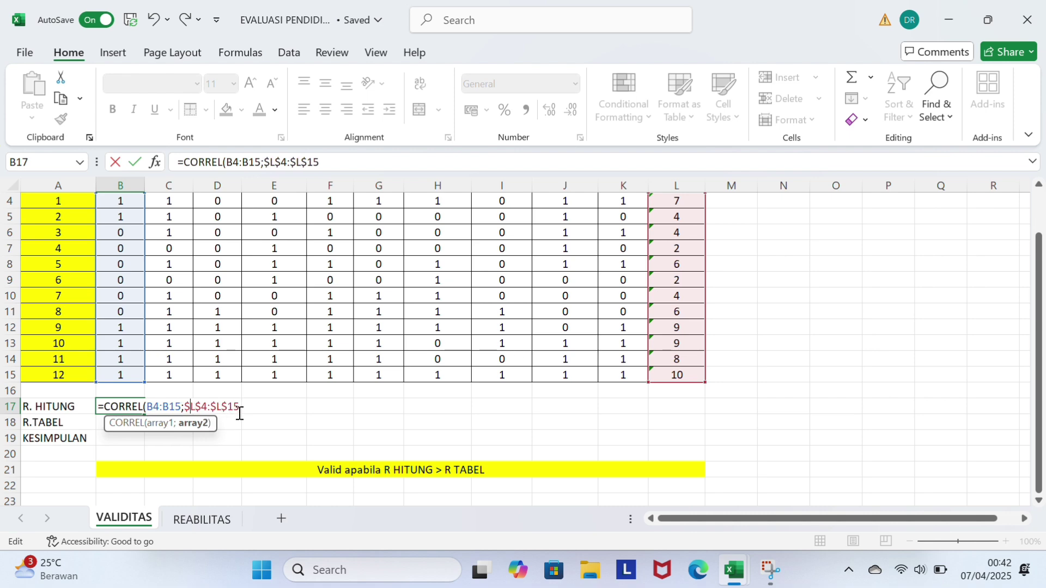
text())
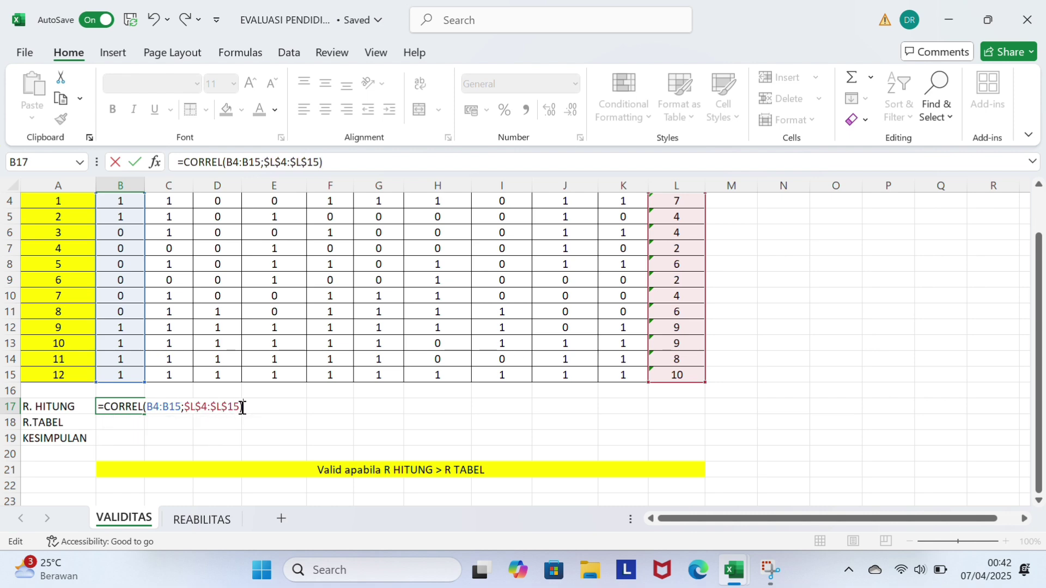
key(Return)
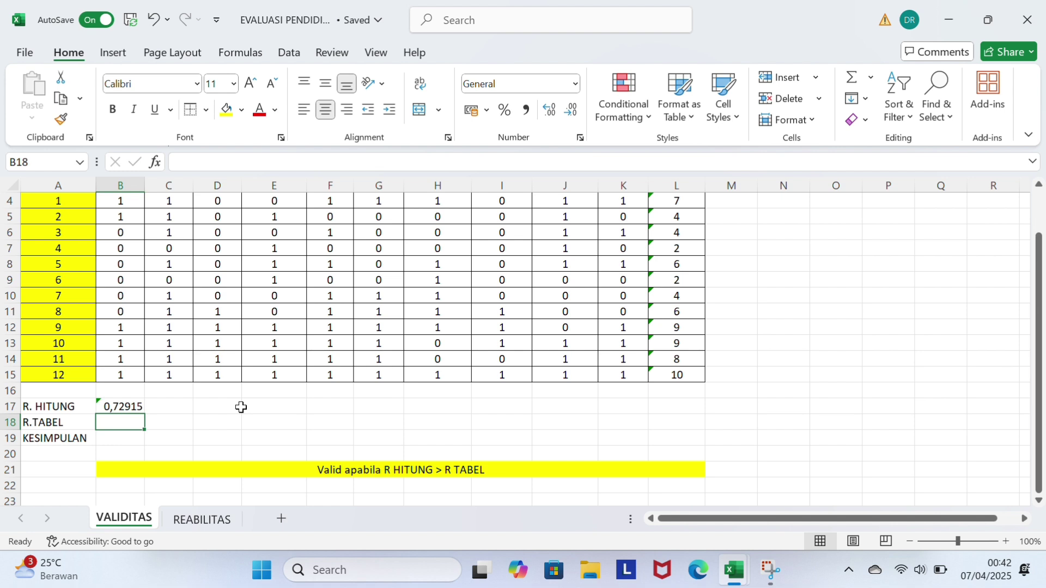
click(134, 408)
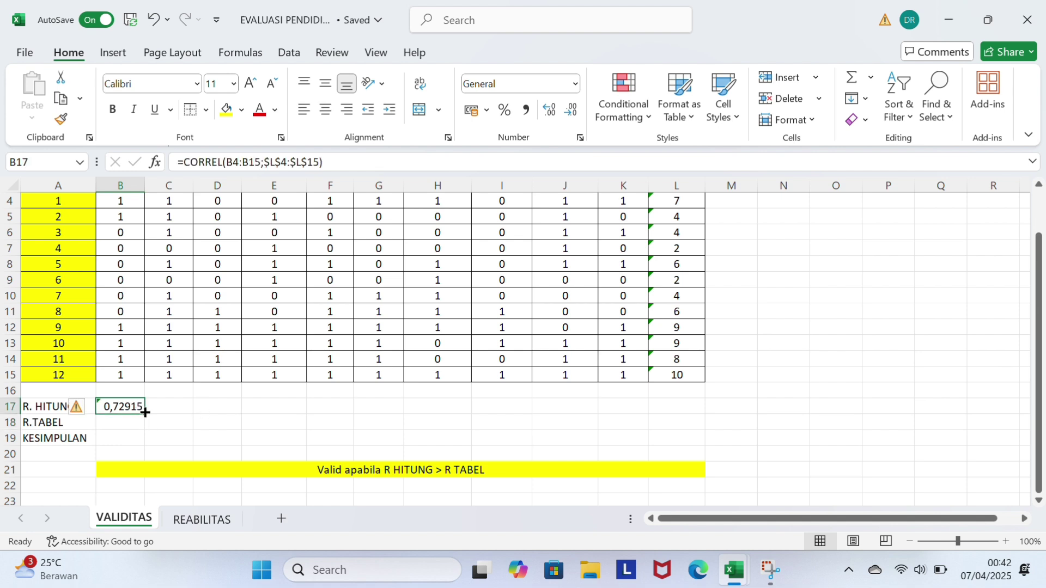
drag(145, 414, 638, 395)
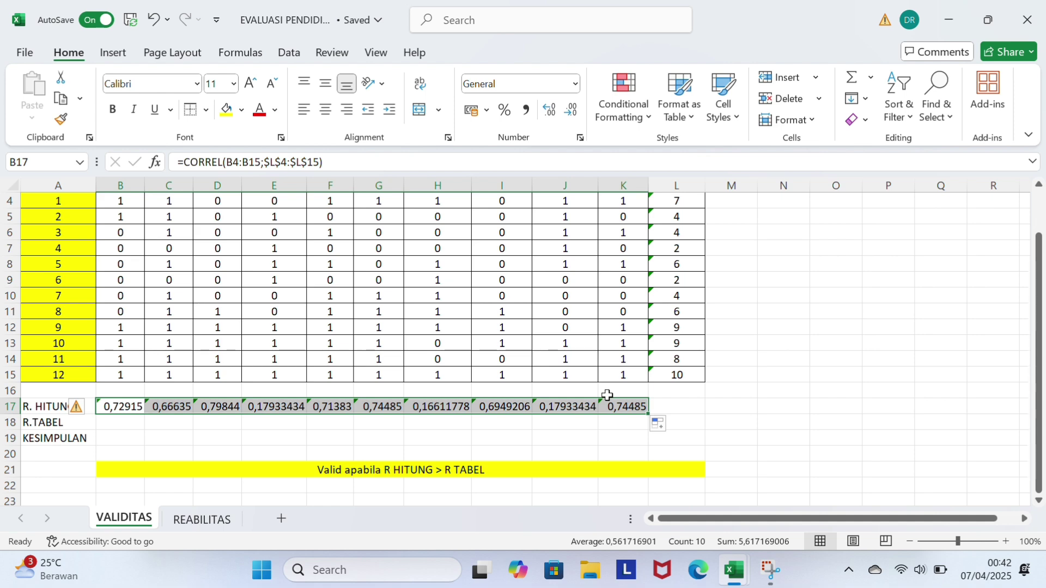
Enter the R.TABEL value 0,576 in B18 and copy it across to K18.
click(135, 427)
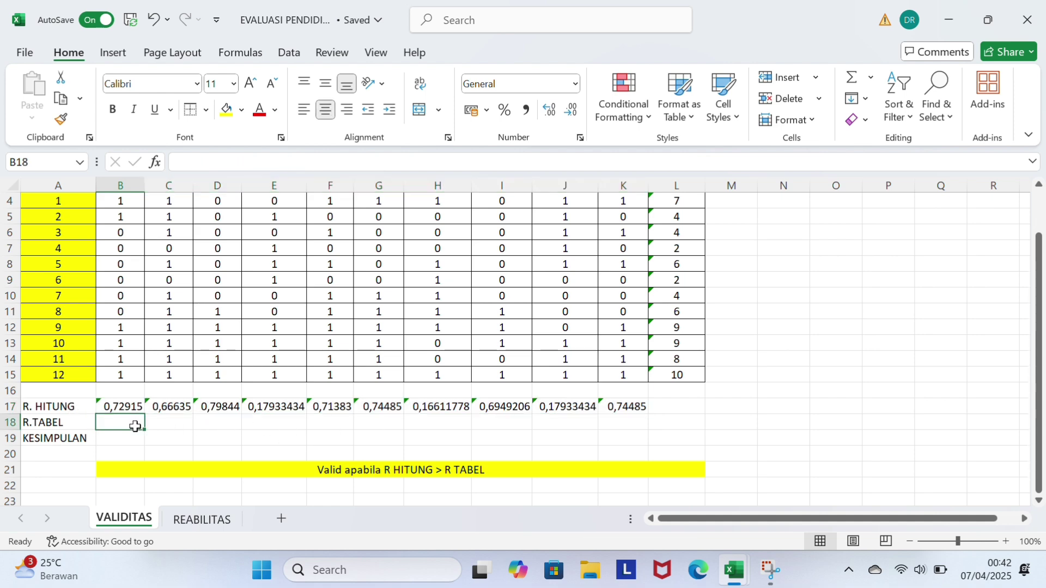
text(0)
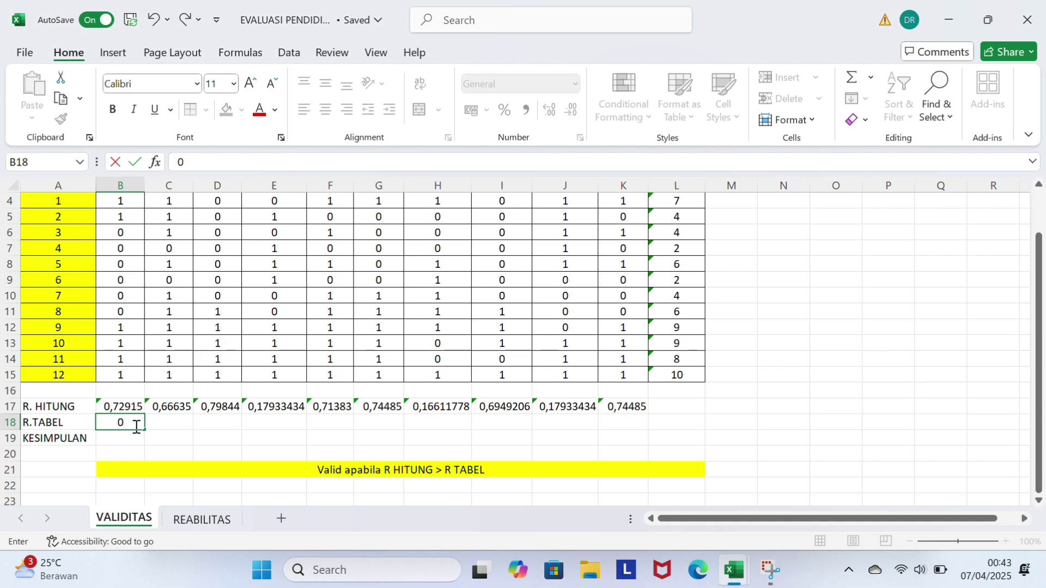
text(,5760)
drag(148, 429, 644, 433)
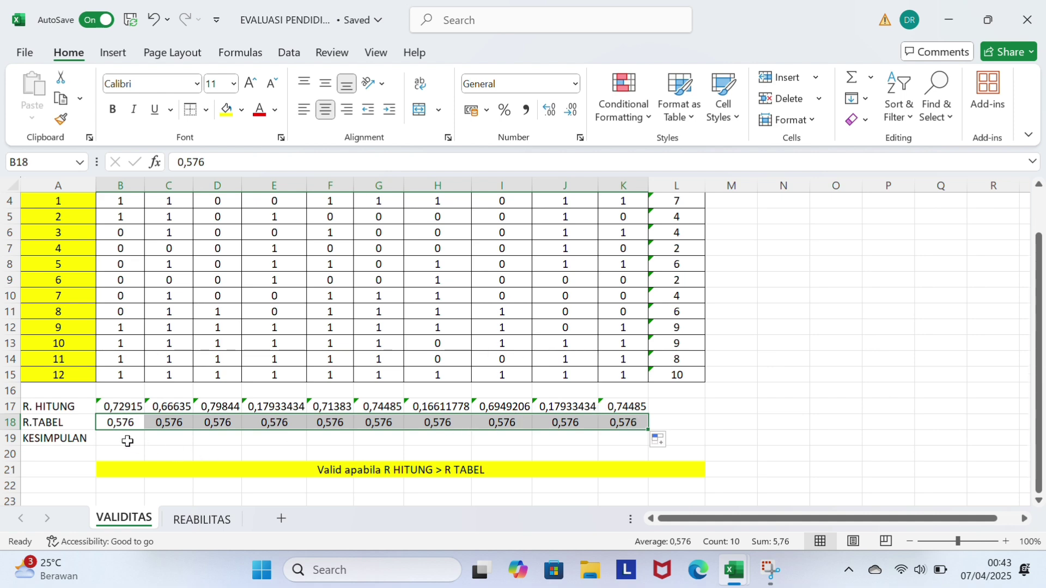
Enter =IF(B17>B18;"VALID";"TIDAK VALID") in B19 as the KESIMPULAN for the first item.
click(127, 441)
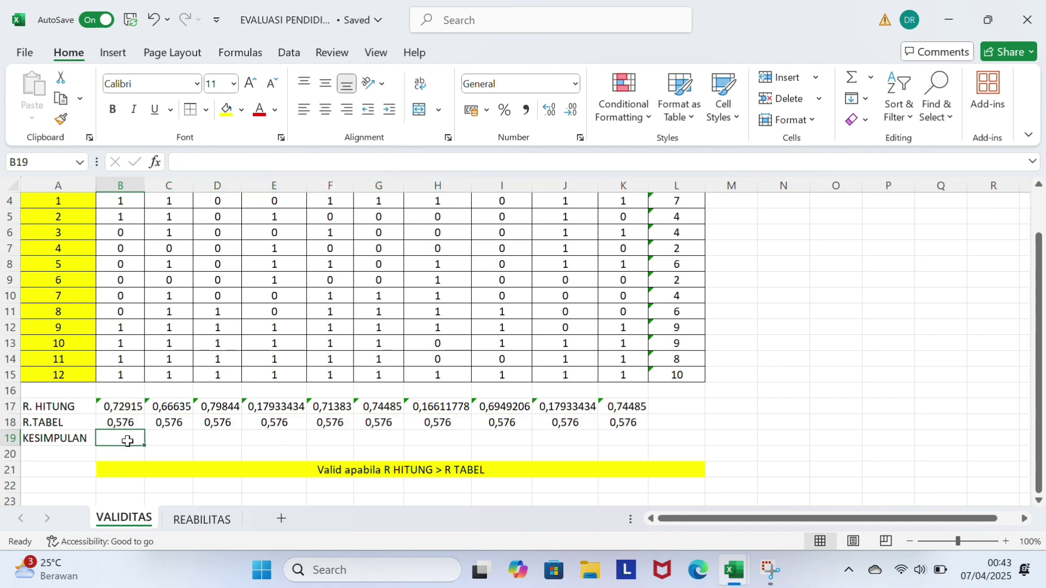
text(=IF)
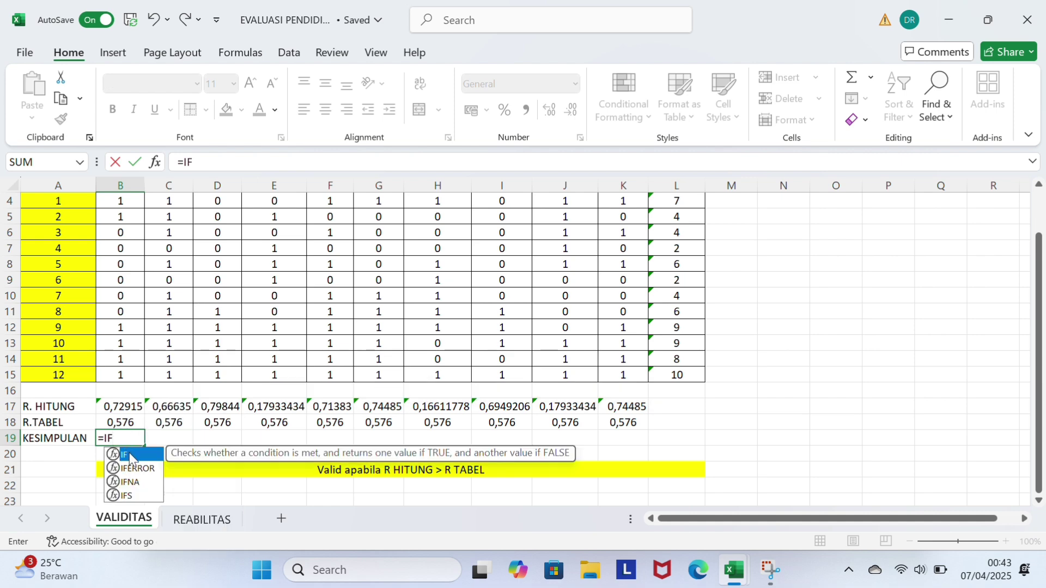
double_click(130, 454)
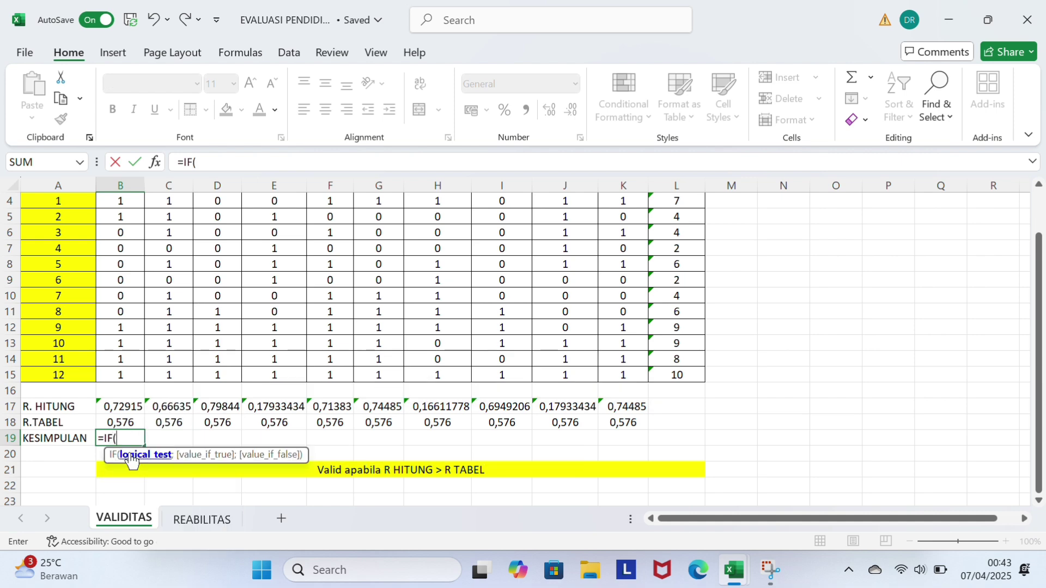
click(123, 407)
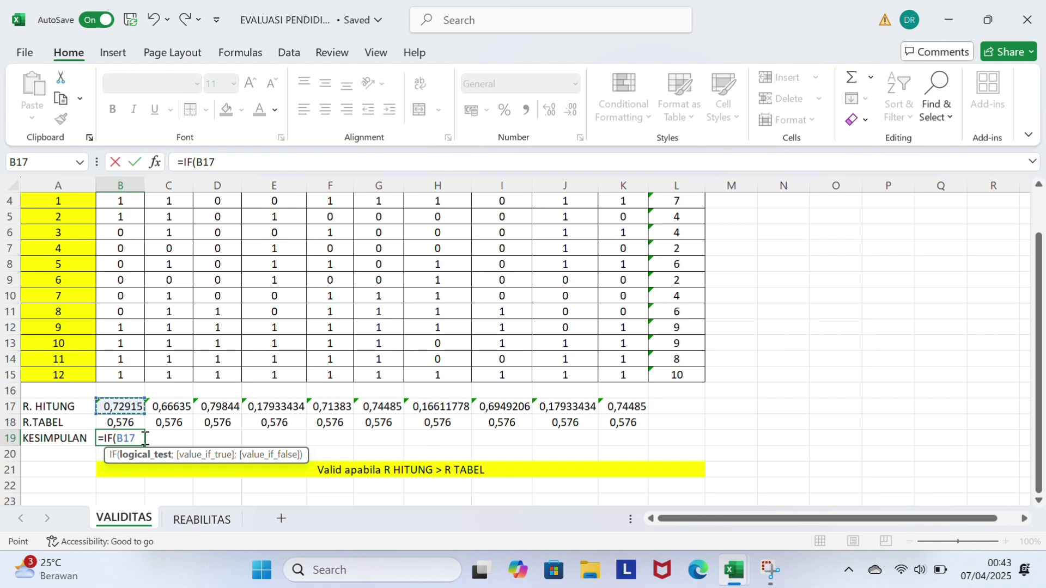
text(>)
click(121, 421)
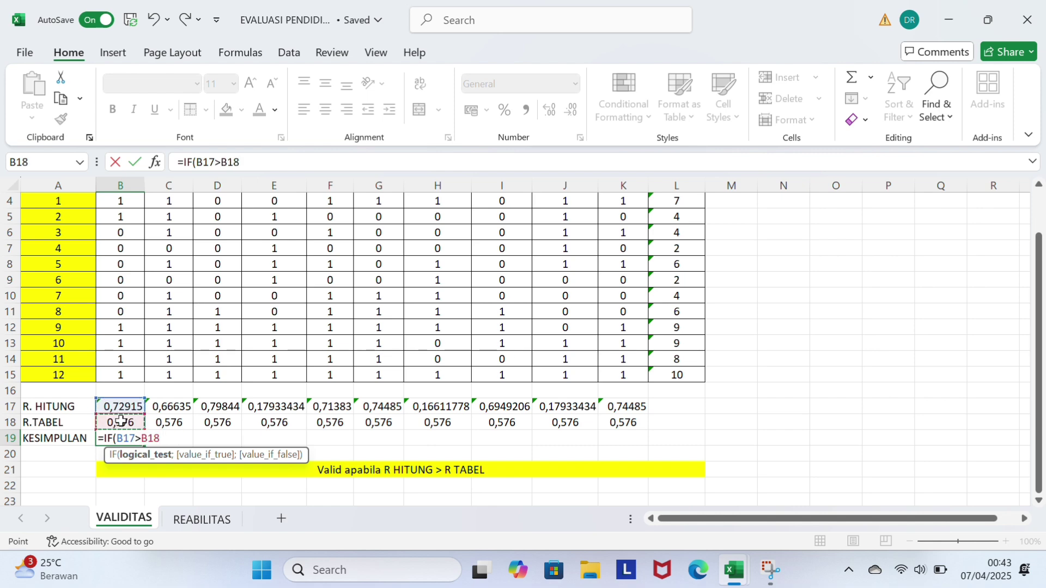
text(;)
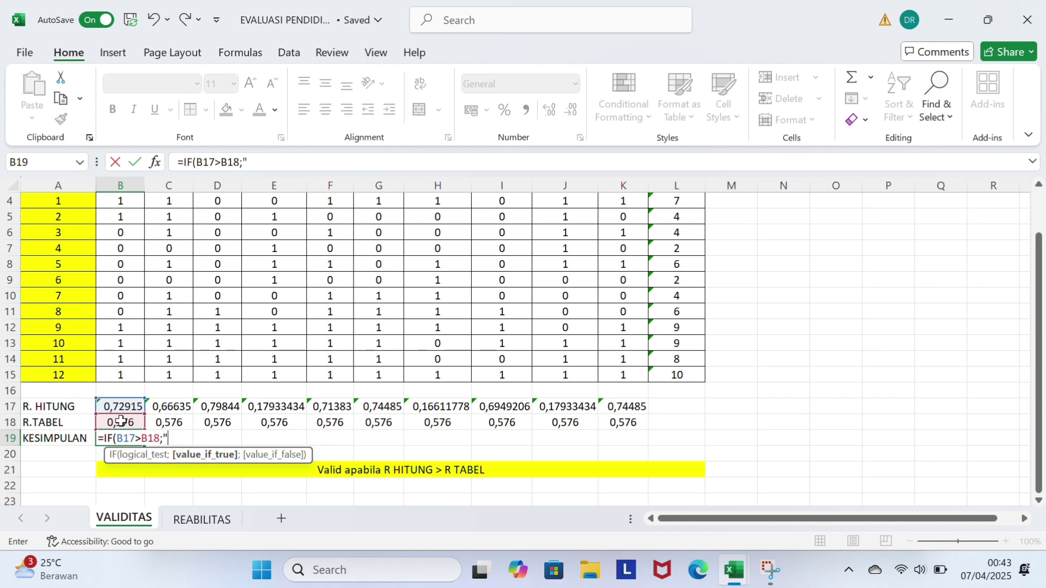
text("VALID";)
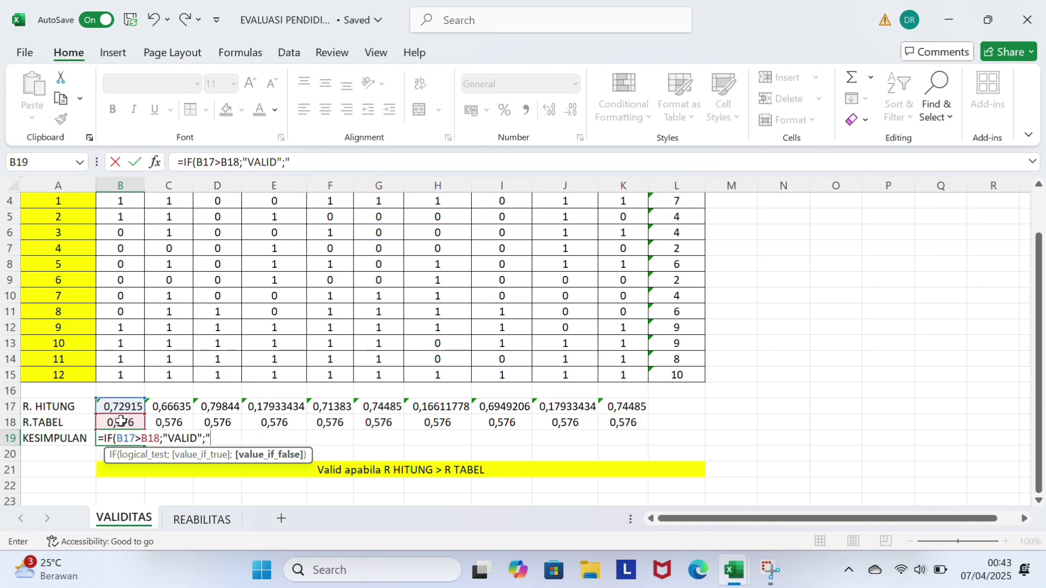
text("TIDAK VALID)
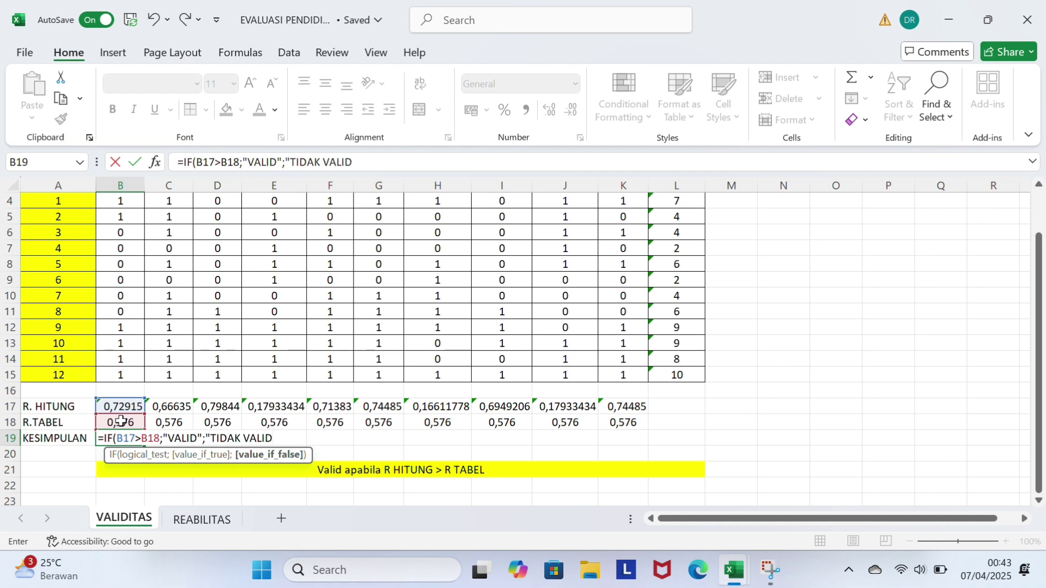
text("))
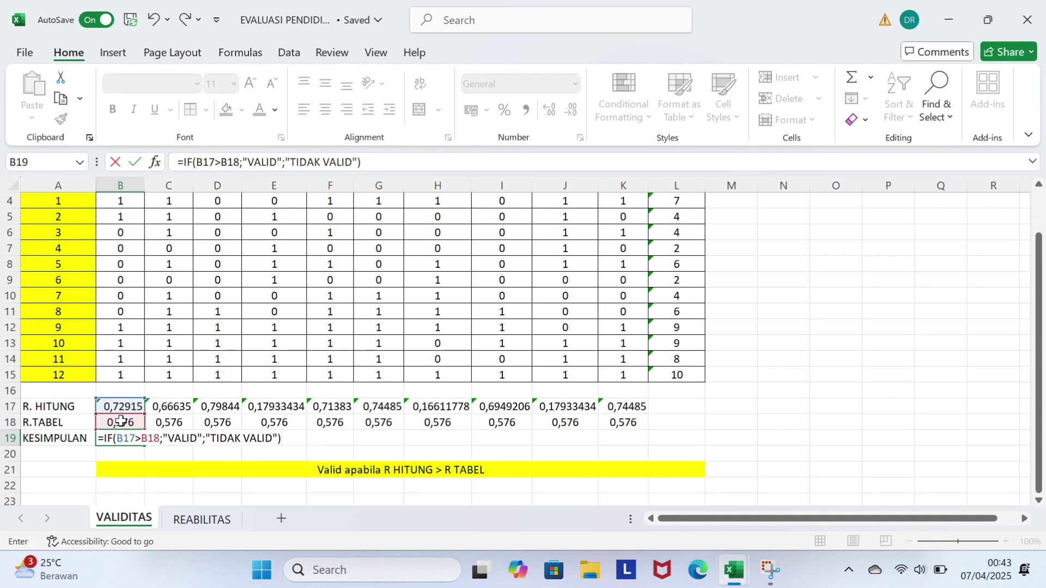
key(Return)
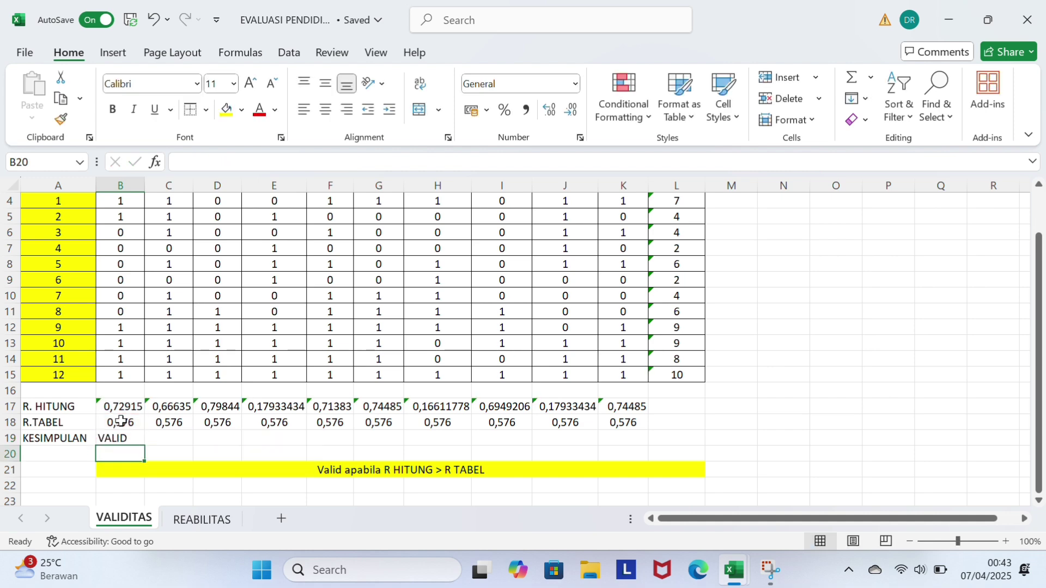
Fill the KESIMPULAN formula from B19 across to K19 for the remaining items.
click(118, 437)
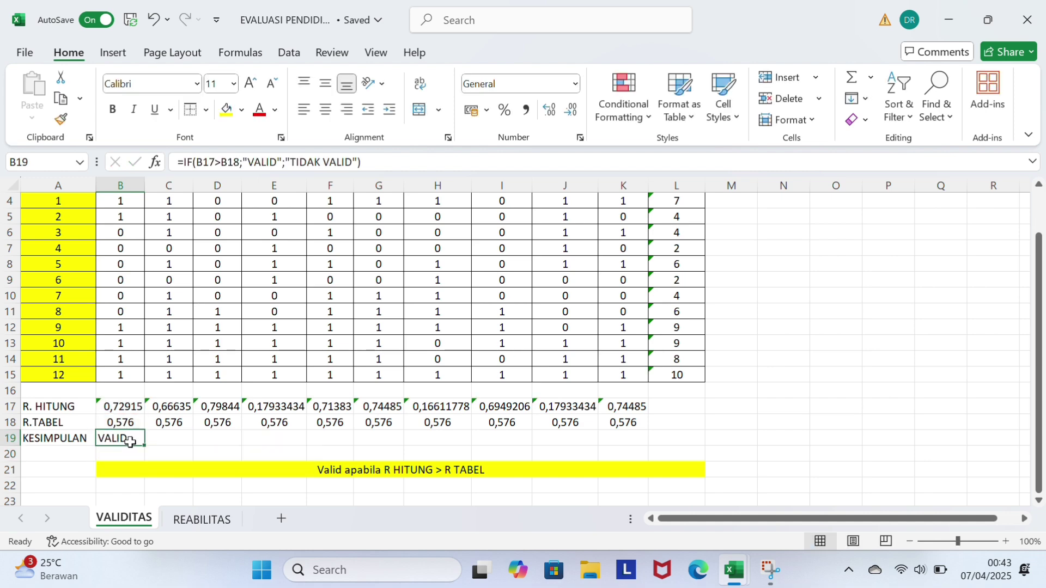
mouse_move(144, 446)
mouse_down()
mouse_move(136, 439)
mouse_move(326, 454)
mouse_move(635, 446)
mouse_up()
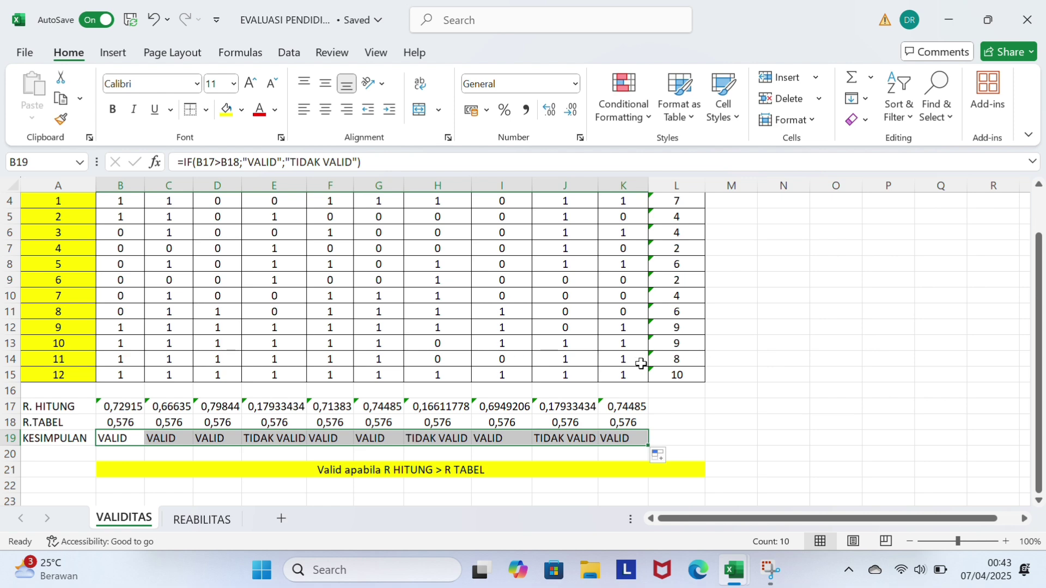
click(699, 469)
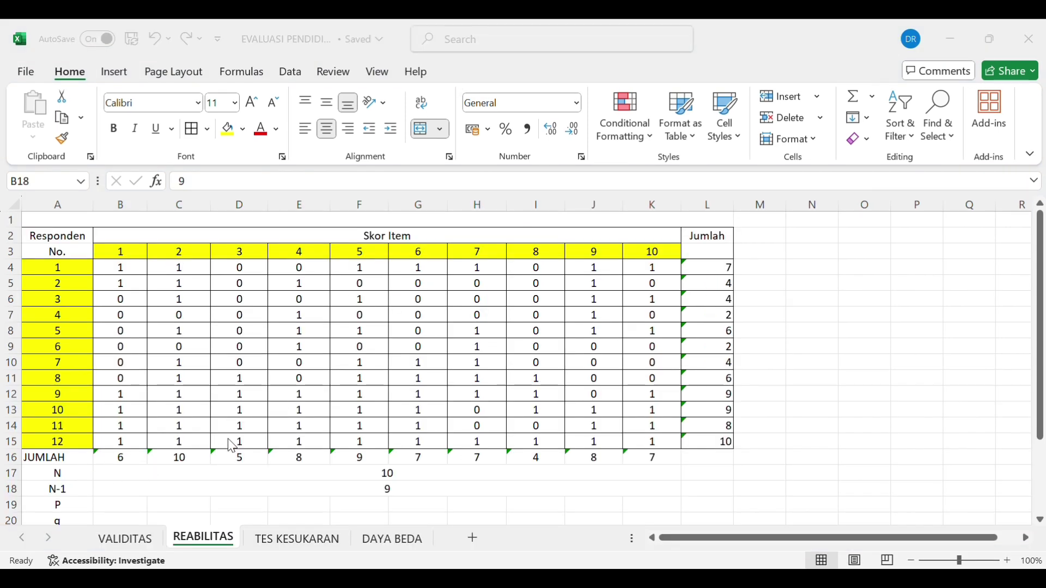
click(85, 473)
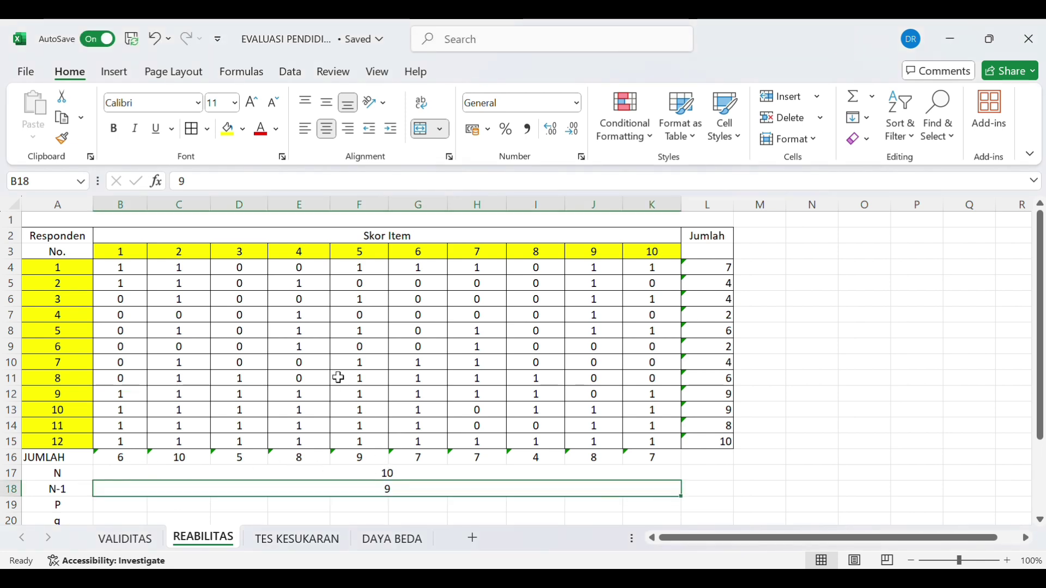
Enter =B16/12 in B19 as the P value of the first item and fill it across to K19.
click(65, 490)
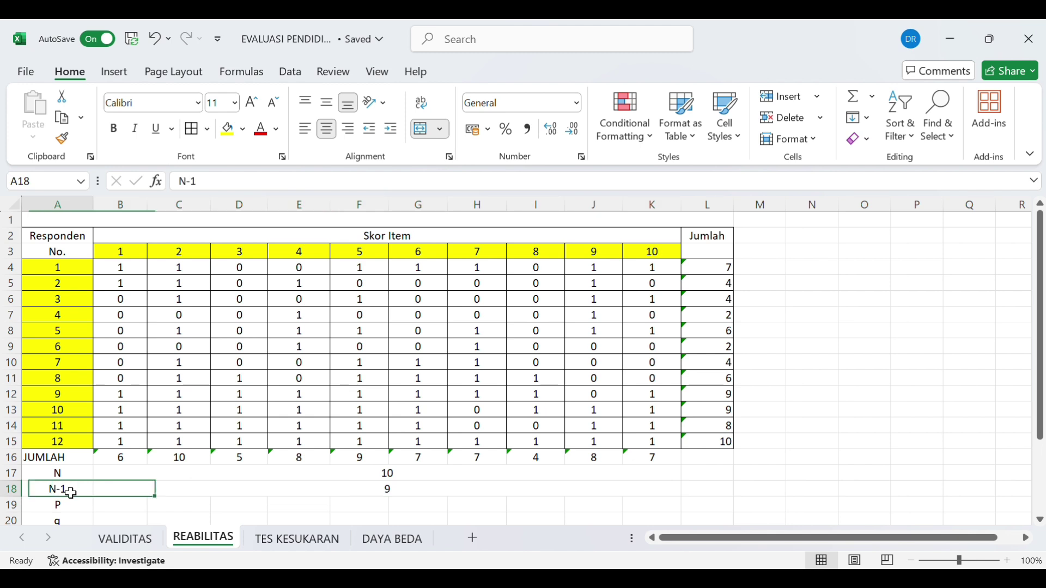
scroll(268, 476, down, 1)
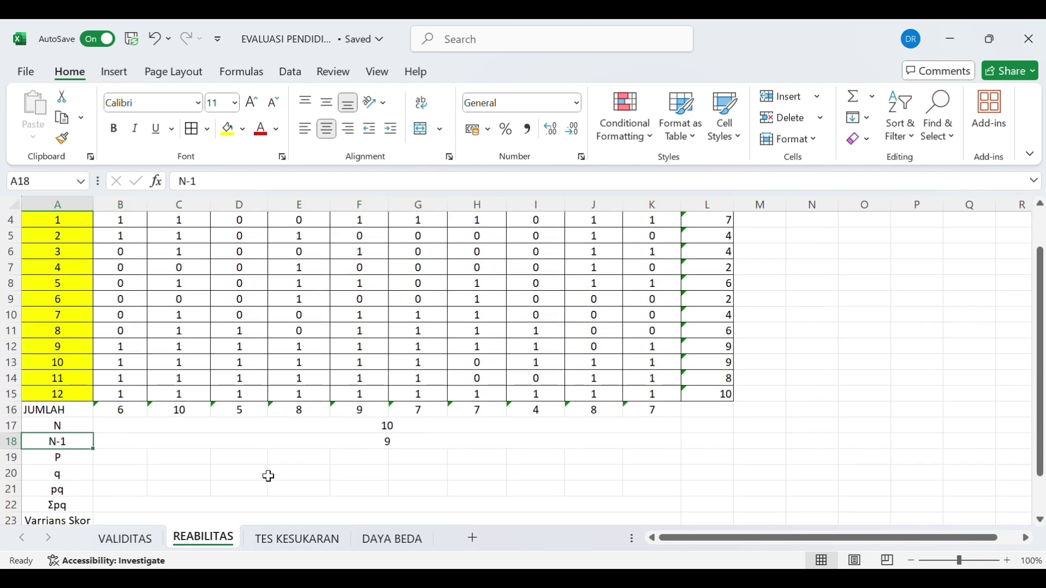
click(121, 456)
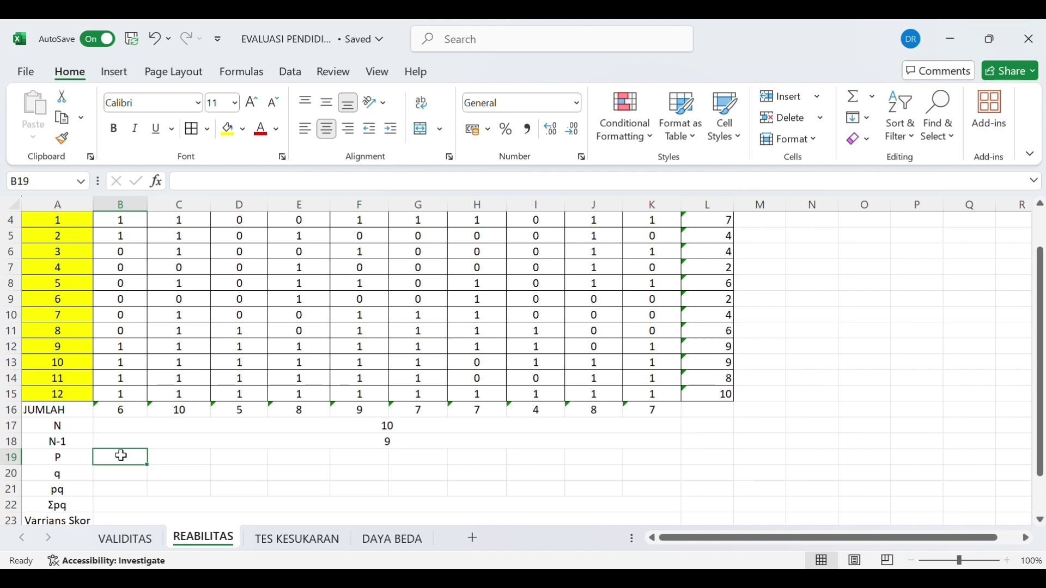
text(=)
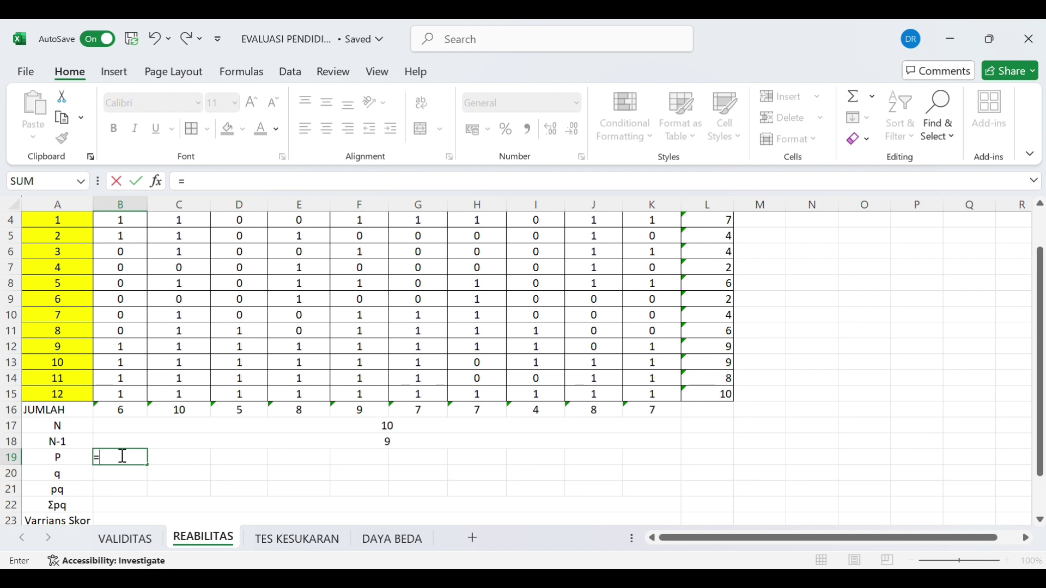
click(116, 411)
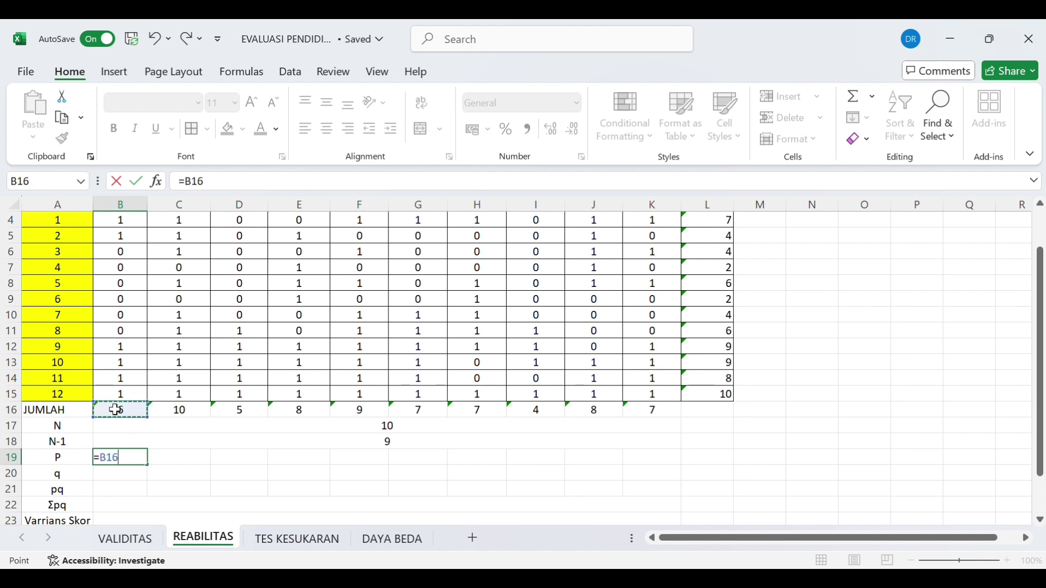
text(/)
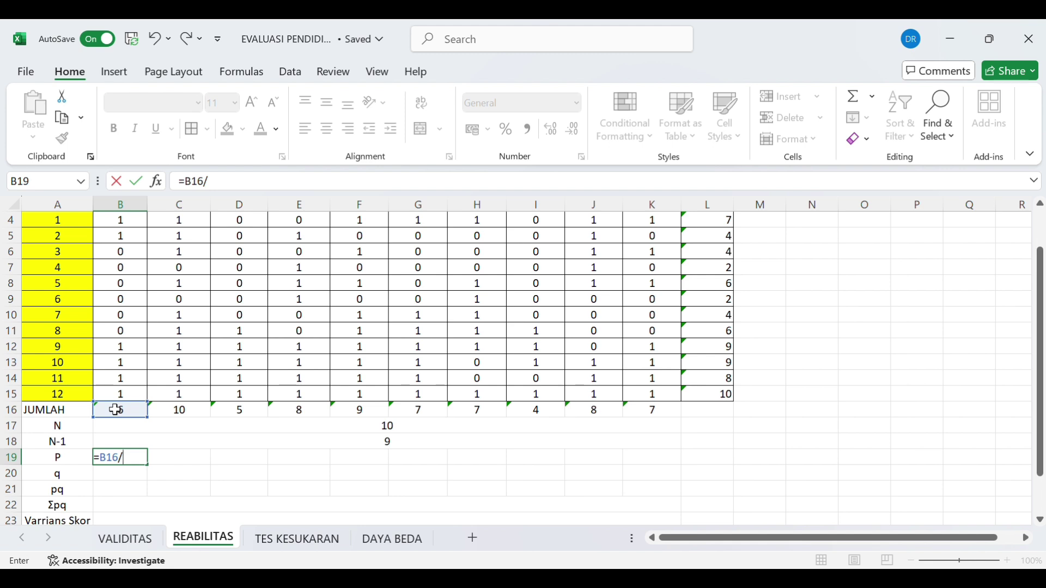
text(12)
key(Return)
click(133, 457)
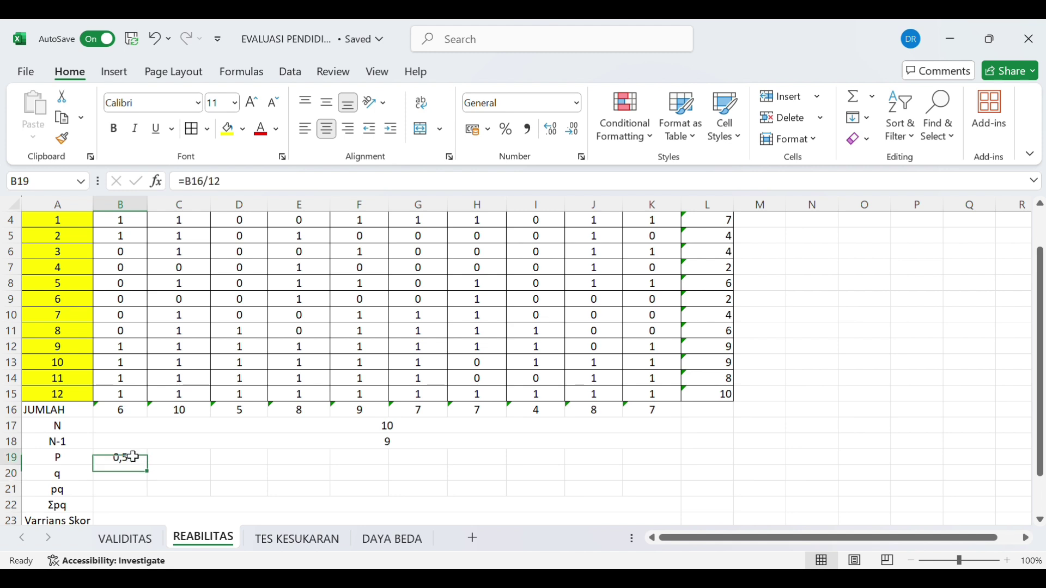
drag(148, 465, 670, 439)
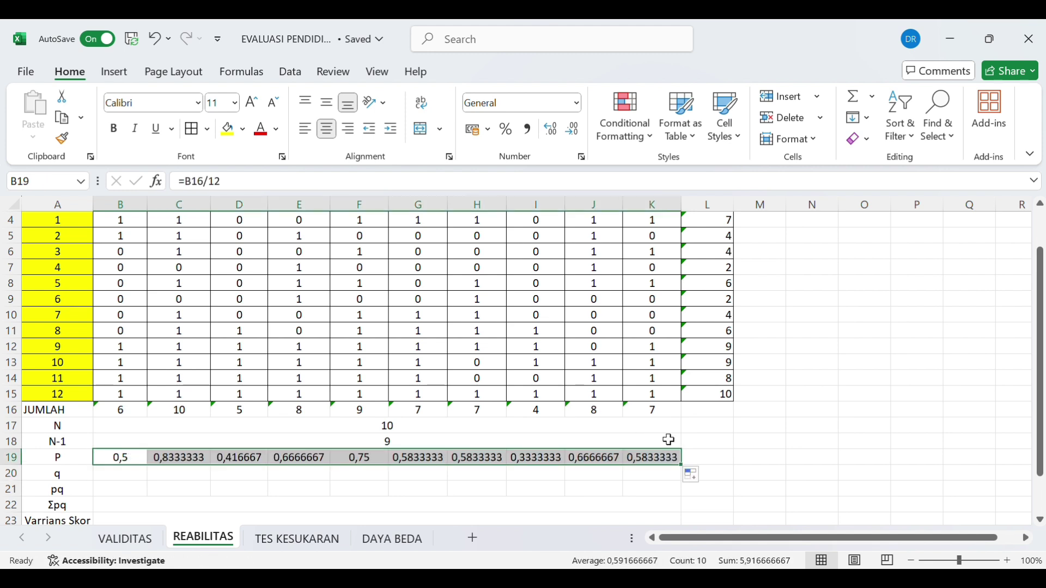
Enter =1-B19 in B20 as the q value of the first item and fill it across to K20.
click(96, 471)
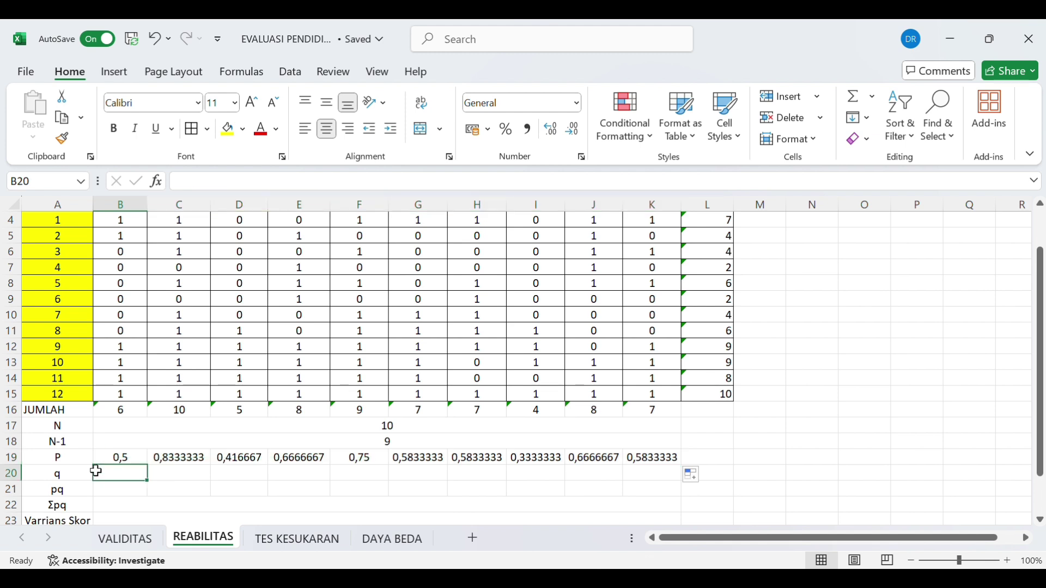
text(=)
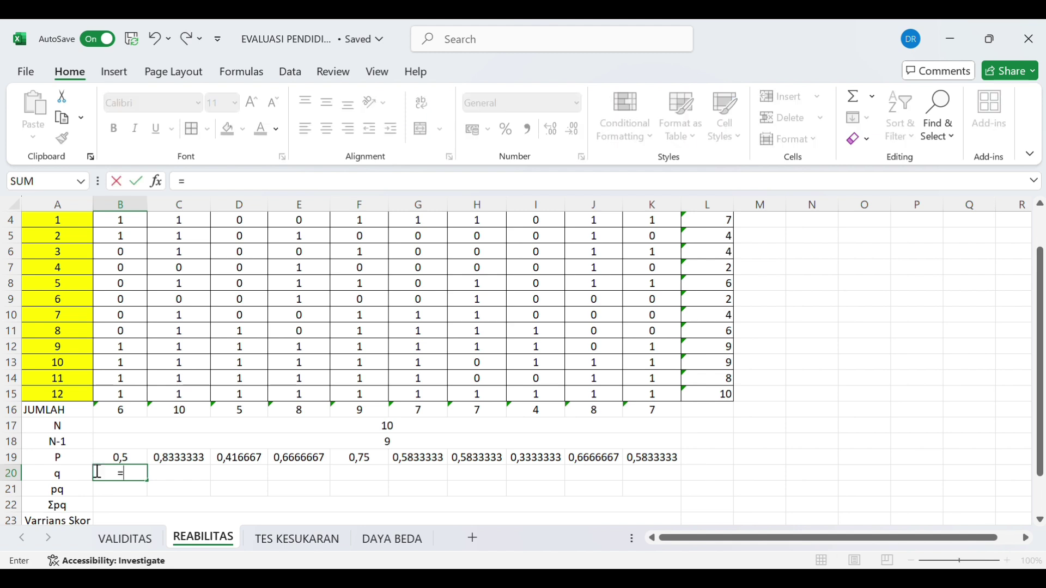
text(1-)
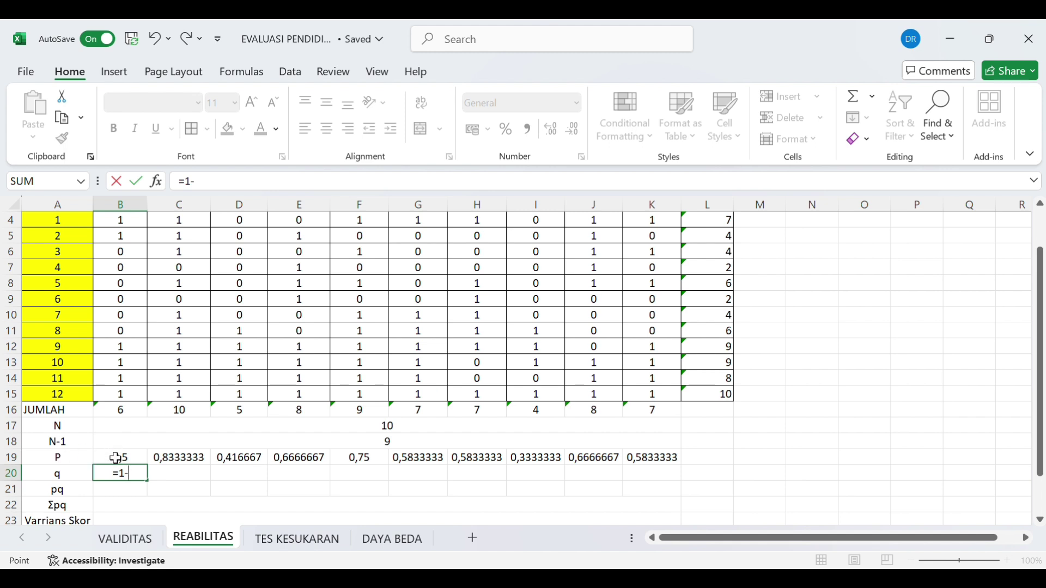
click(116, 458)
key(Return)
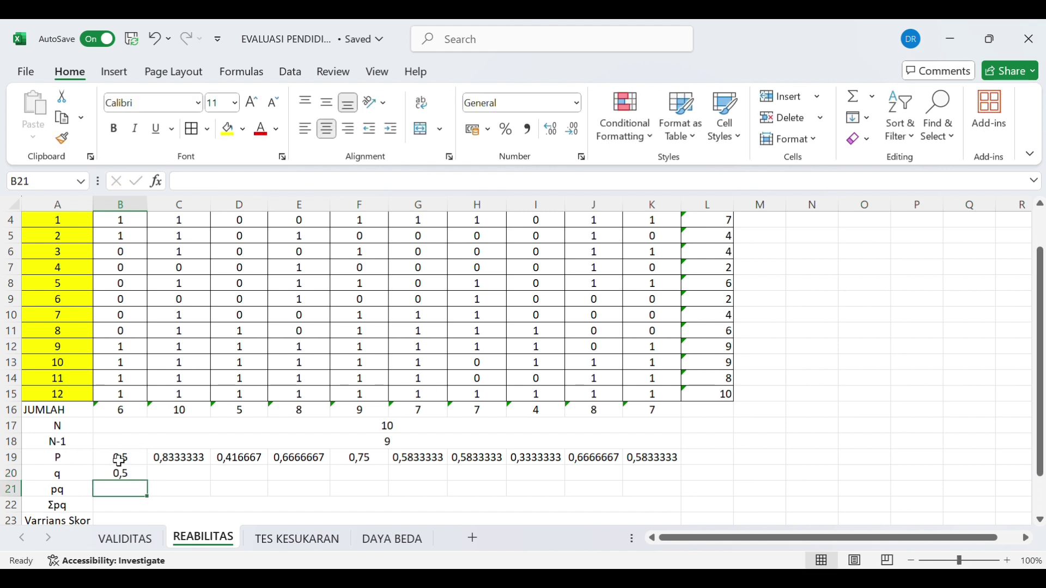
mouse_move(127, 475)
mouse_down()
mouse_move(149, 476)
mouse_move(136, 472)
mouse_up()
drag(146, 479, 669, 469)
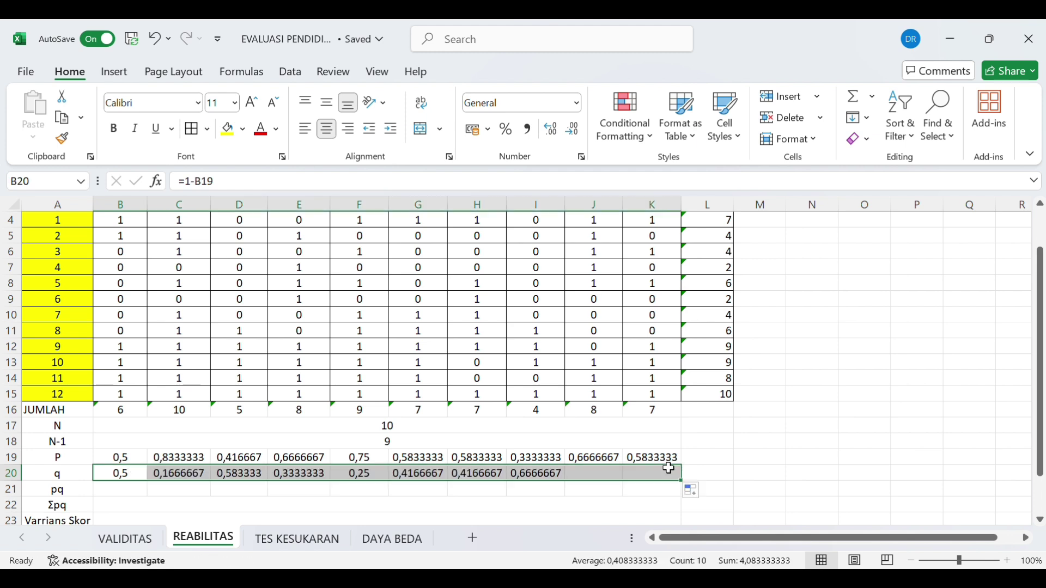
Enter =B19*B20 in B21 as the pq product of the first item and fill it across to K21.
click(122, 494)
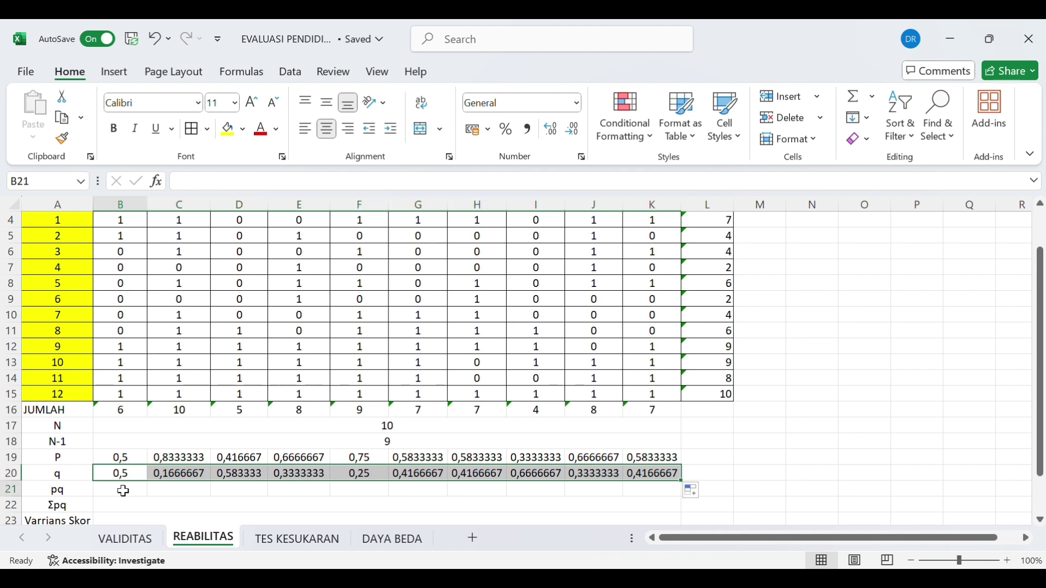
text(=)
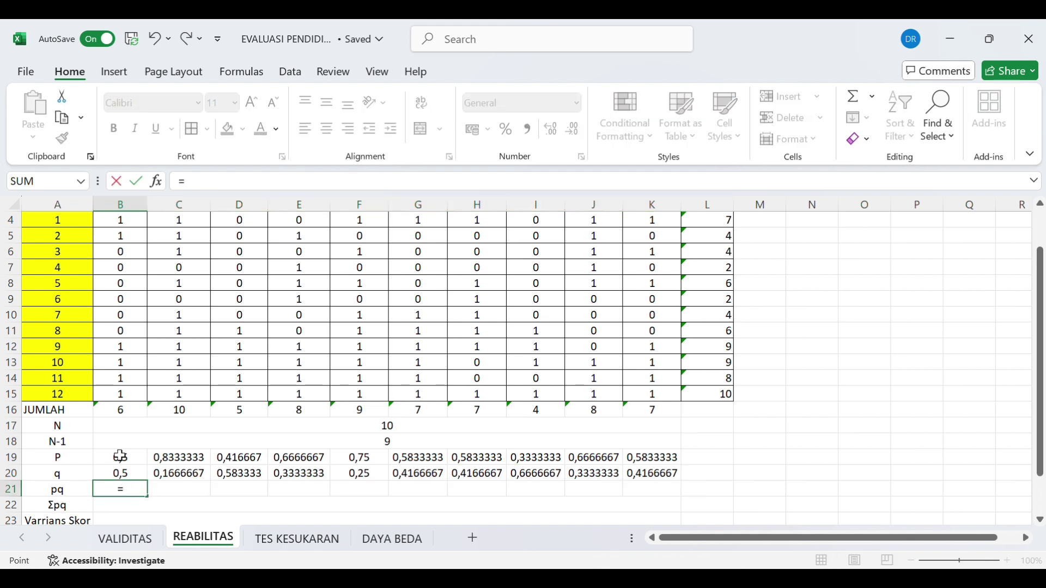
click(121, 457)
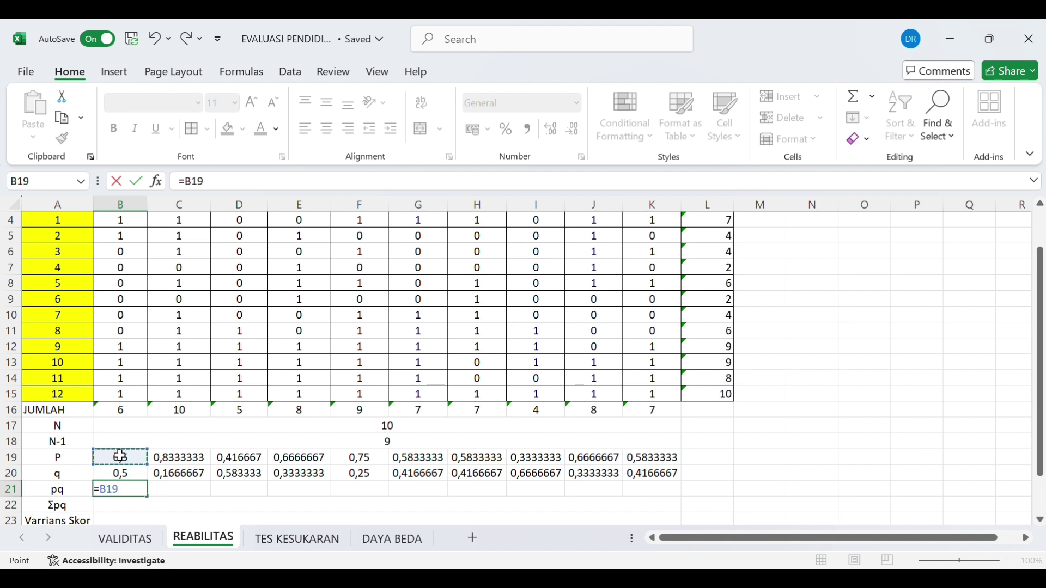
text(*)
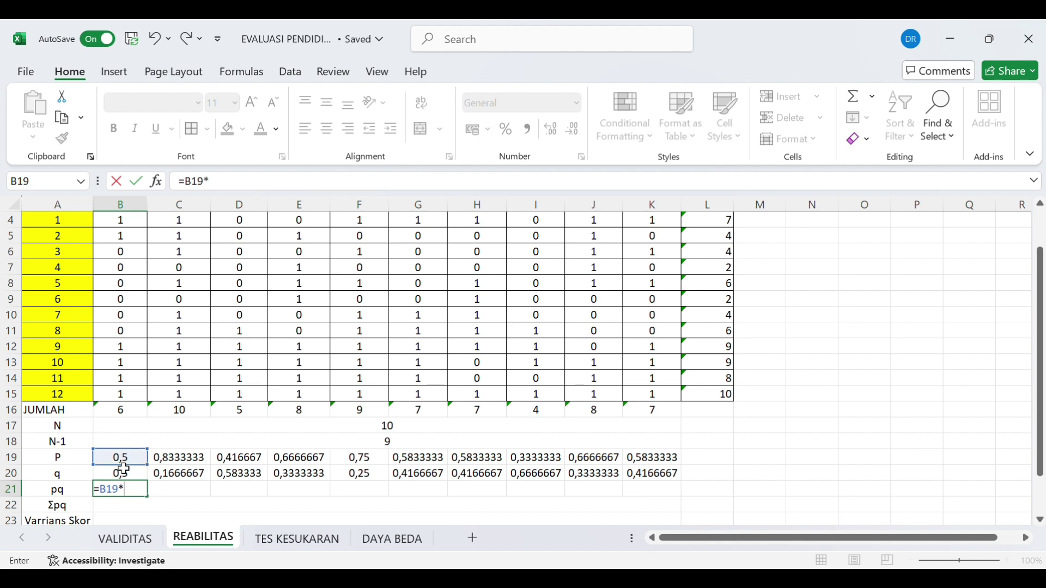
click(124, 474)
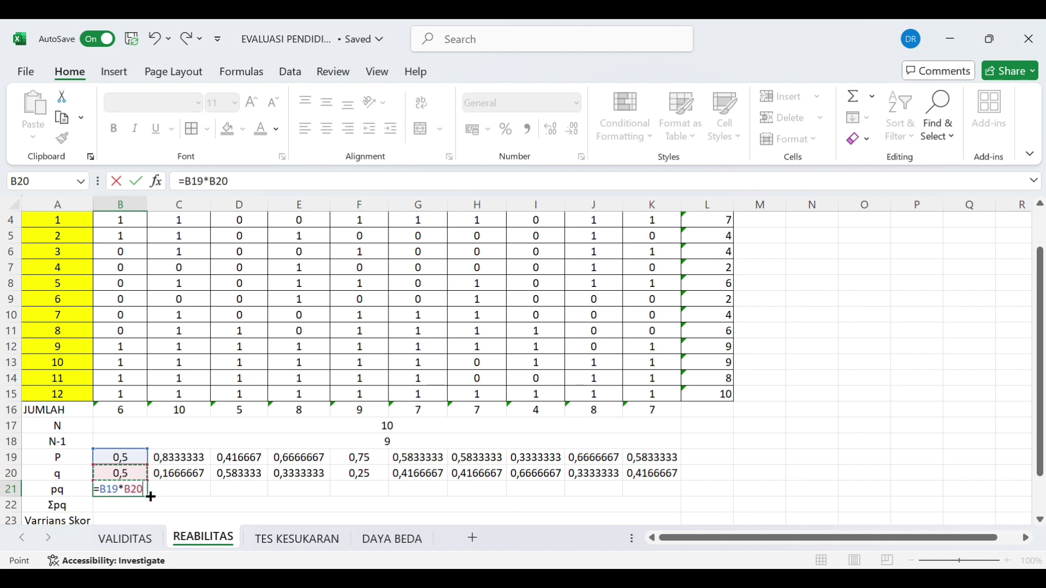
key(Return)
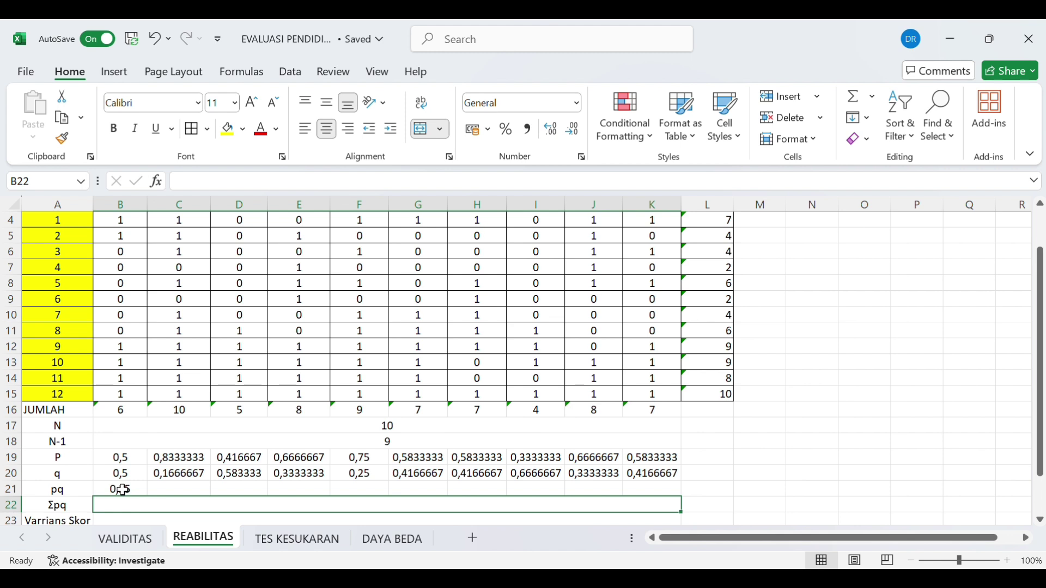
drag(121, 489, 670, 488)
Enter =SUM(B21) in the merged Σpq cell B22.
scroll(525, 443, down, 1)
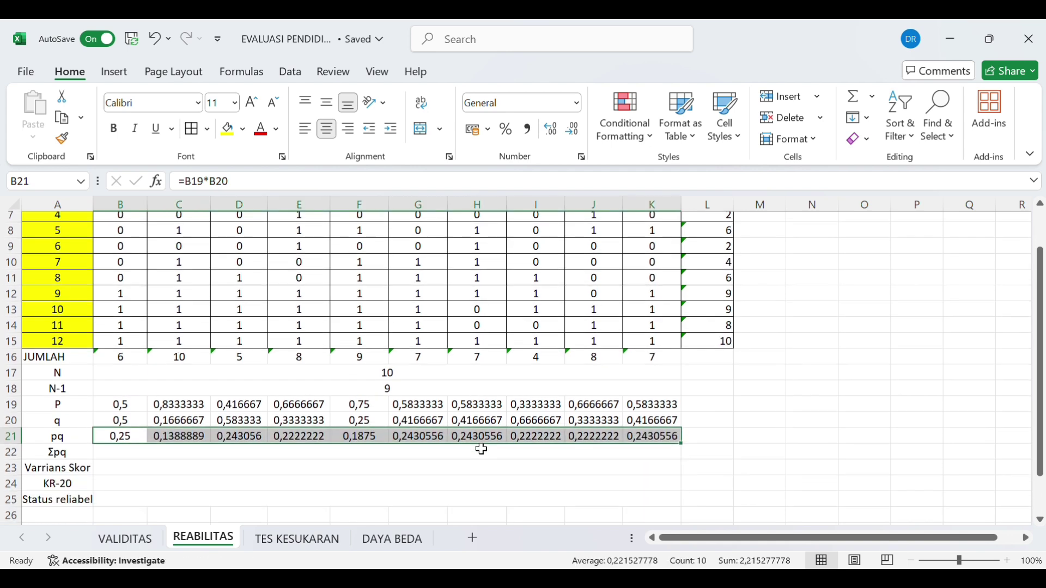
scroll(482, 450, down, 1)
click(128, 439)
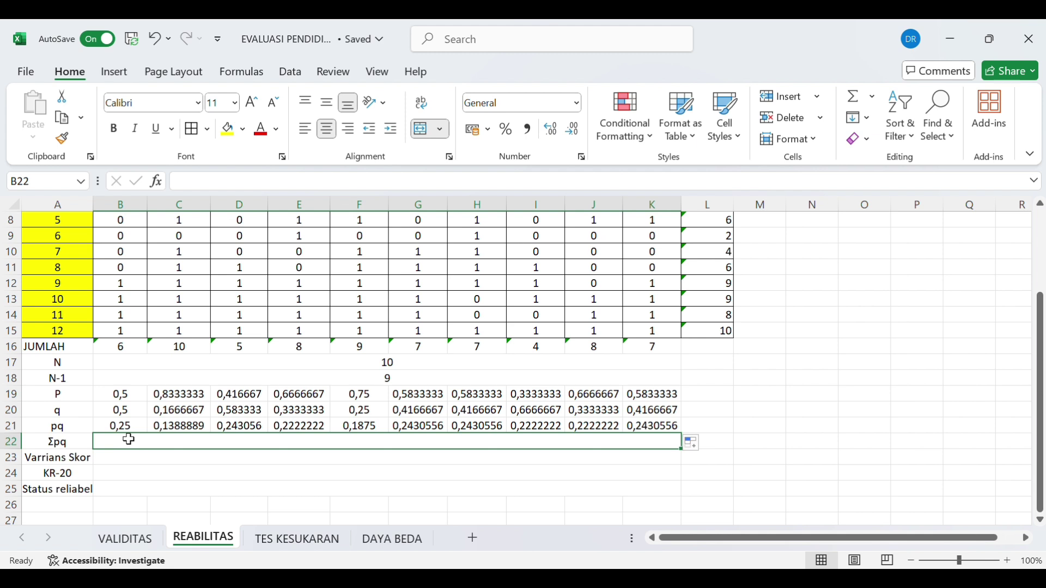
text(=)
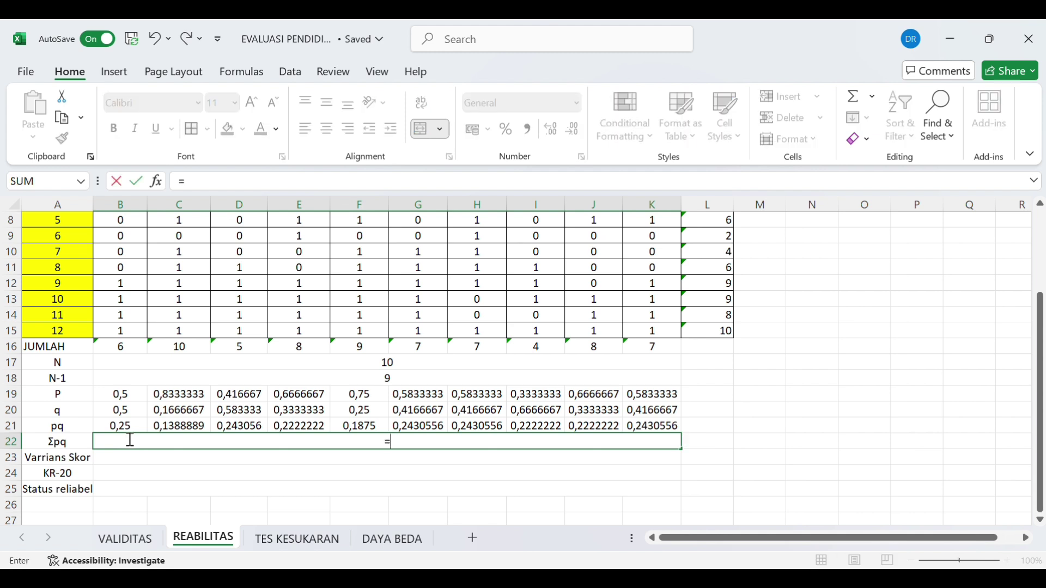
text(SUM)
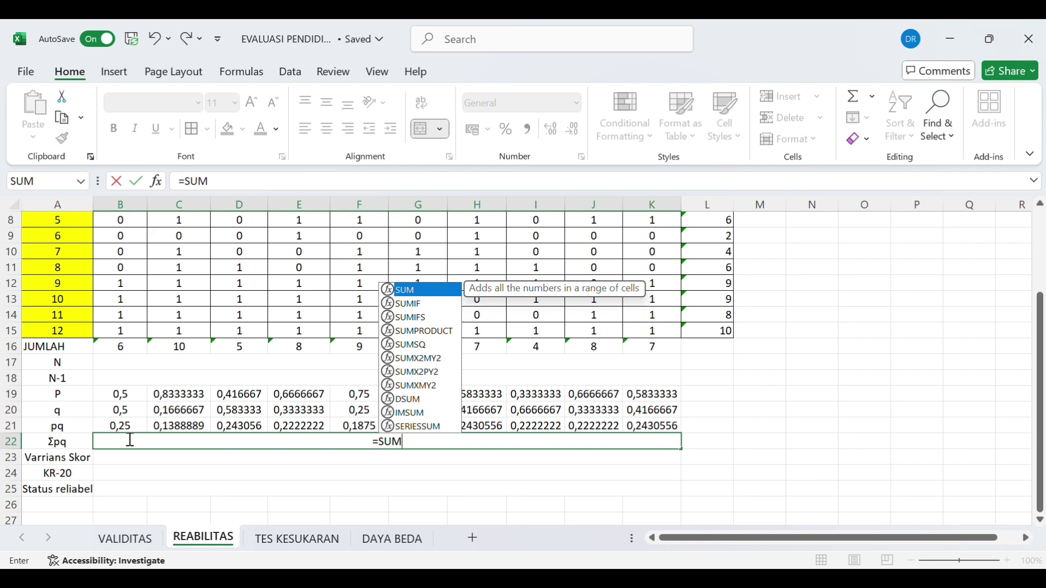
text(()
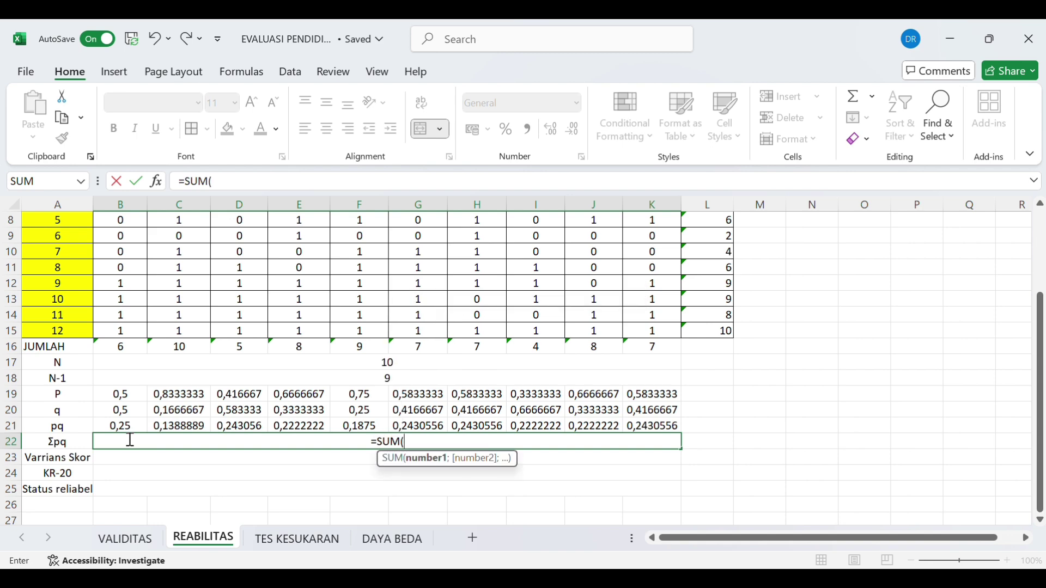
click(109, 426)
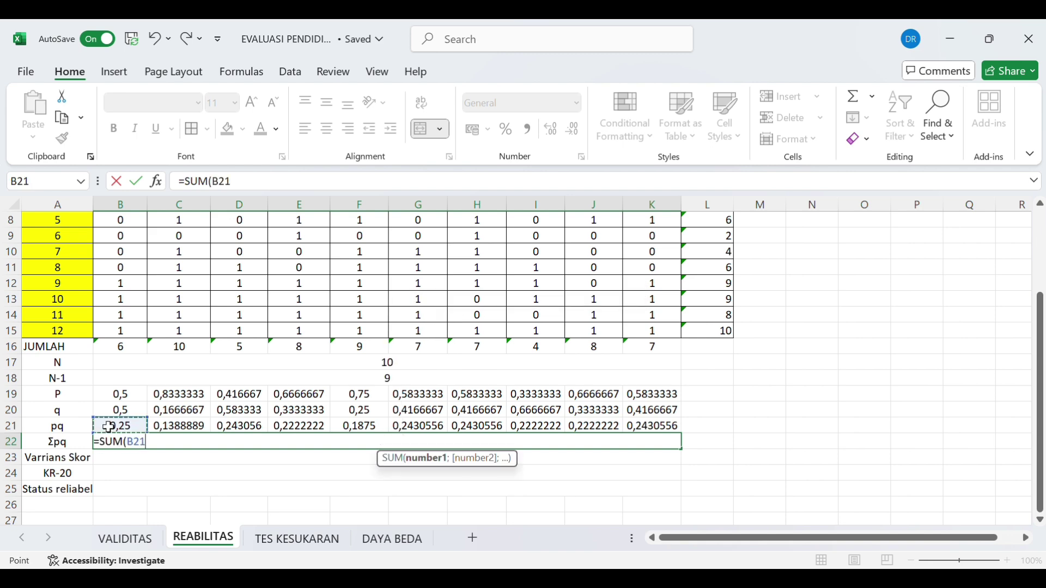
text())
key(Return)
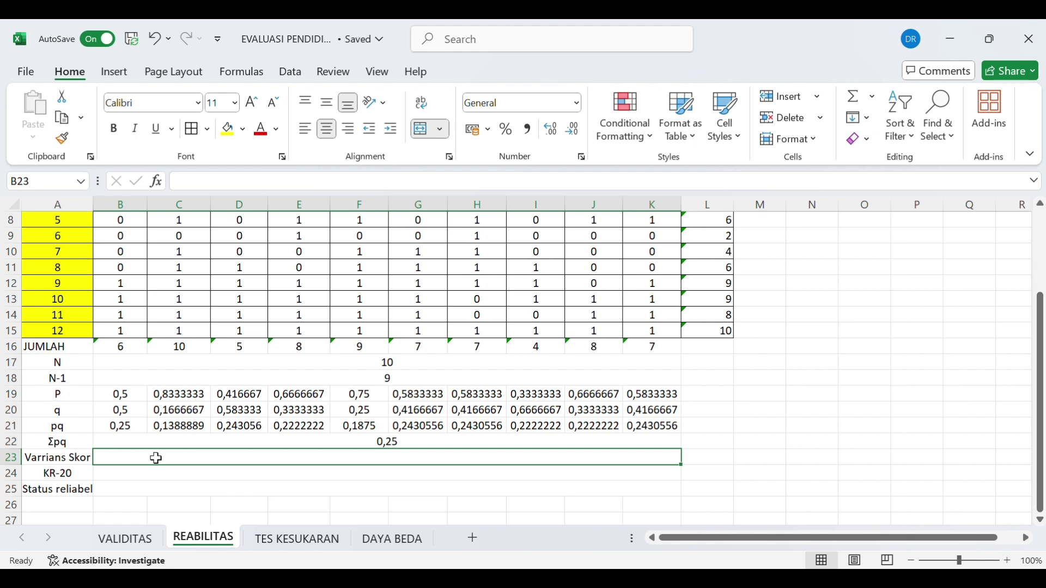
text(VAR)
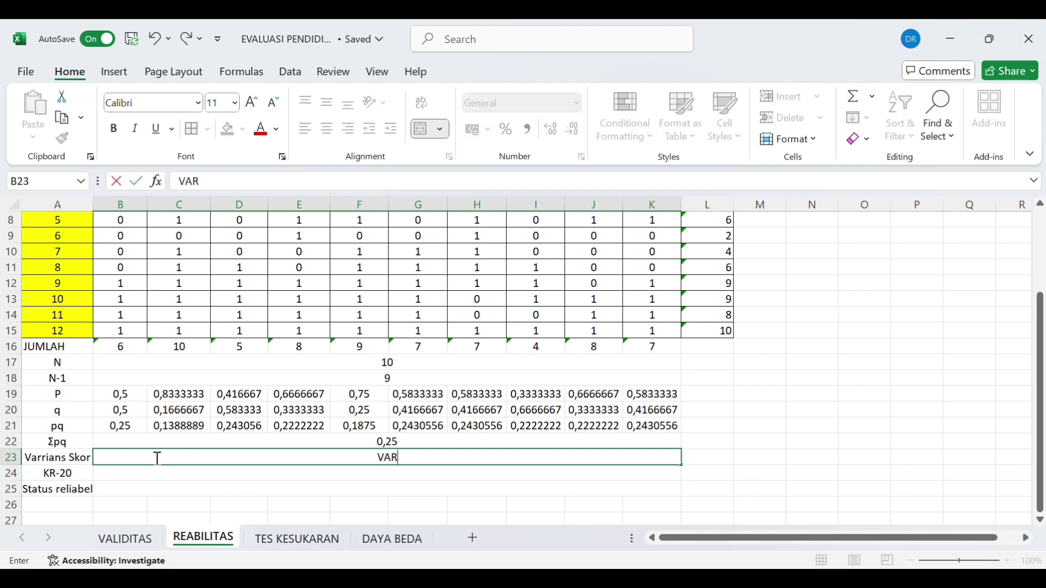
key(BackSpace)
key(BackSpace)
key(BackSpace)
Enter =VAR(L4:L150) in the Varrians Skor cell B23 to calculate the variance of the total scores.
text(=VAR)
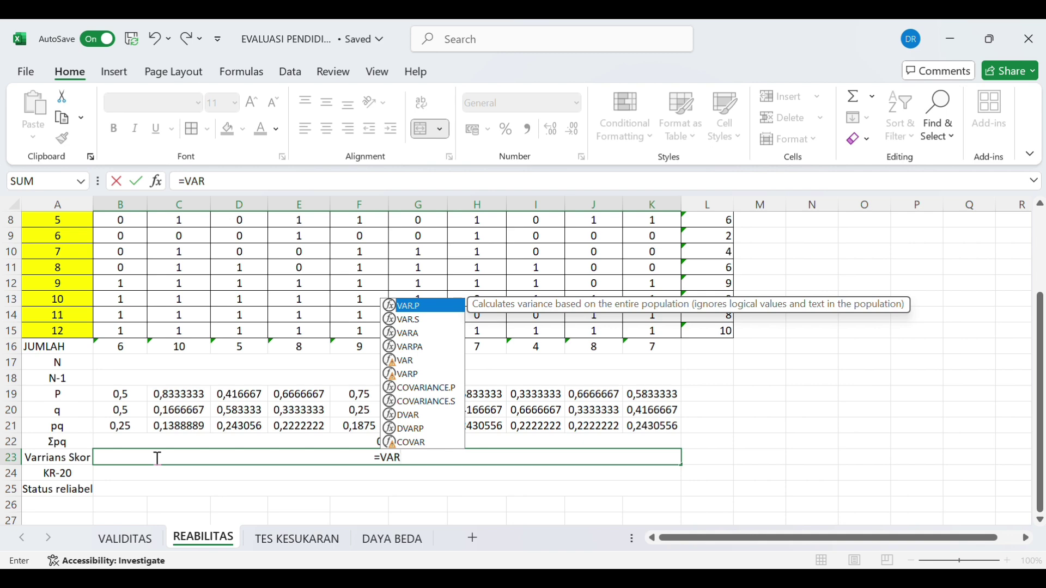
text(()
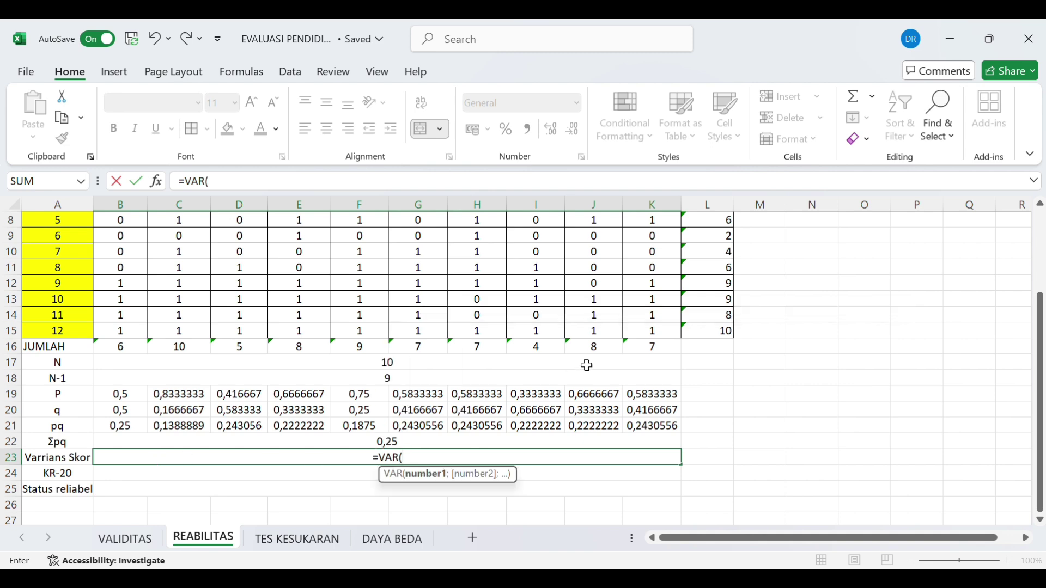
scroll(588, 365, up, 3)
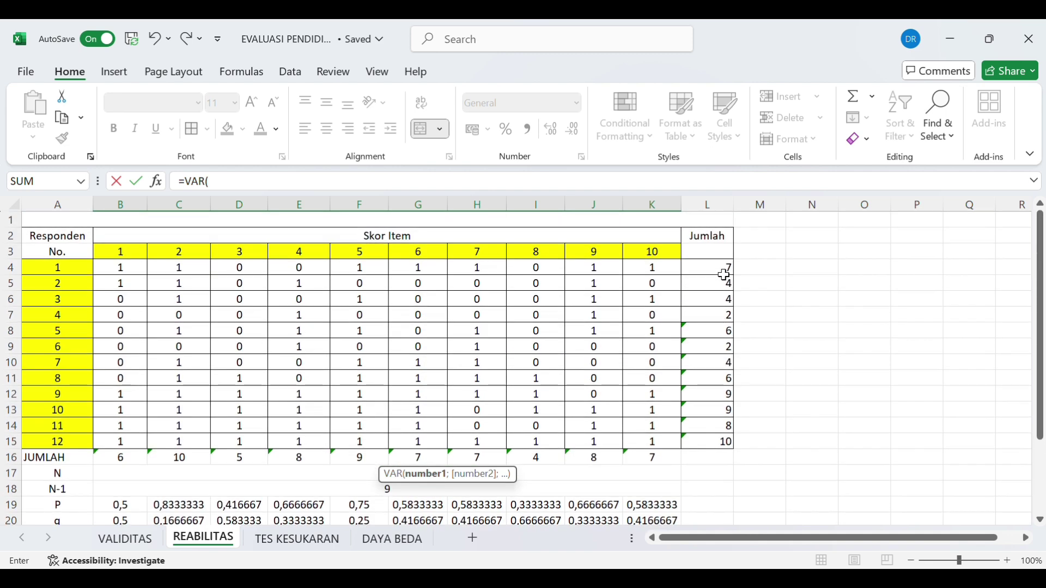
drag(708, 266, 715, 436)
text(0)
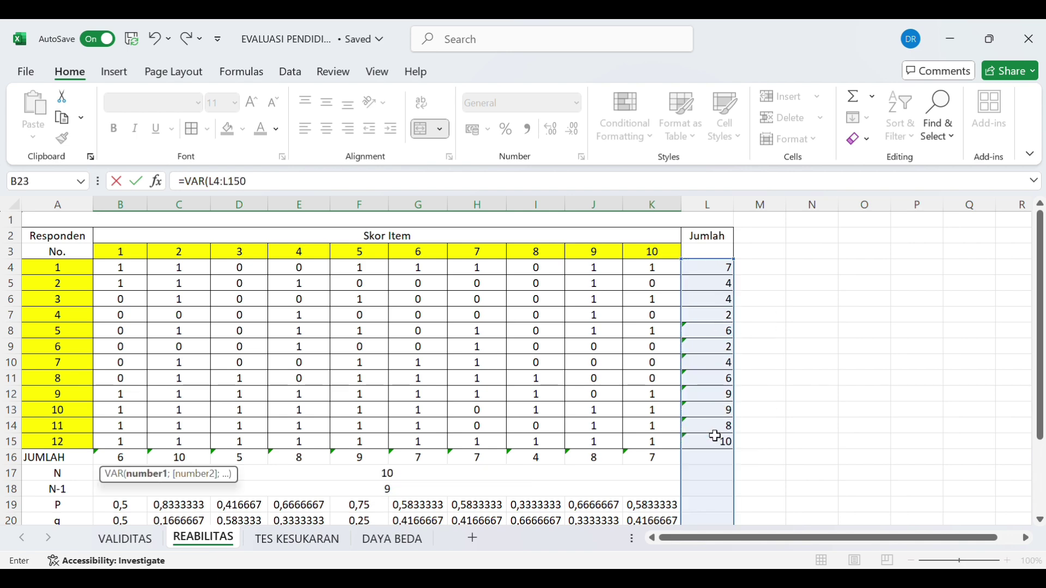
scroll(716, 436, down, 3)
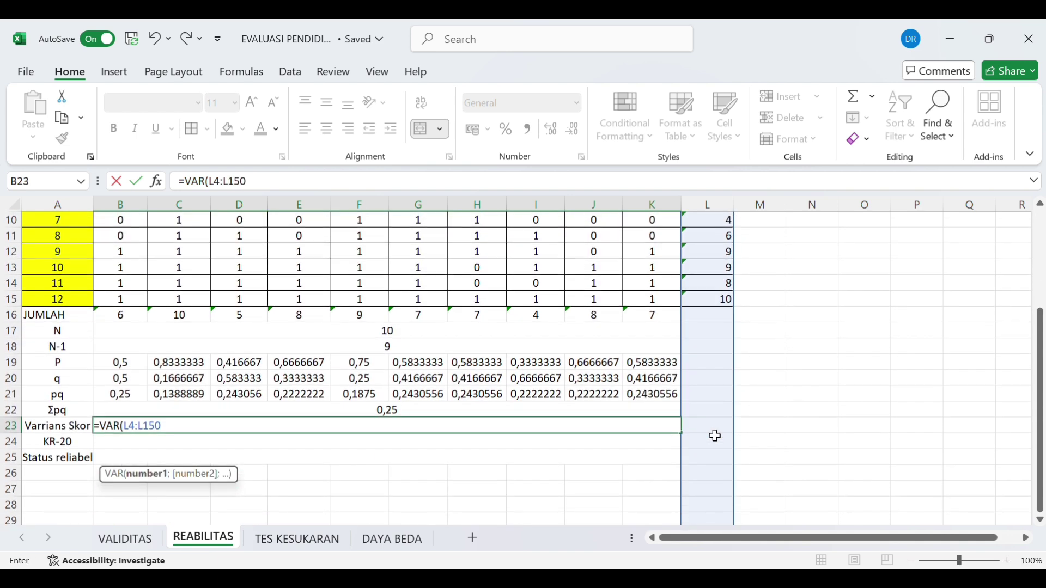
text())
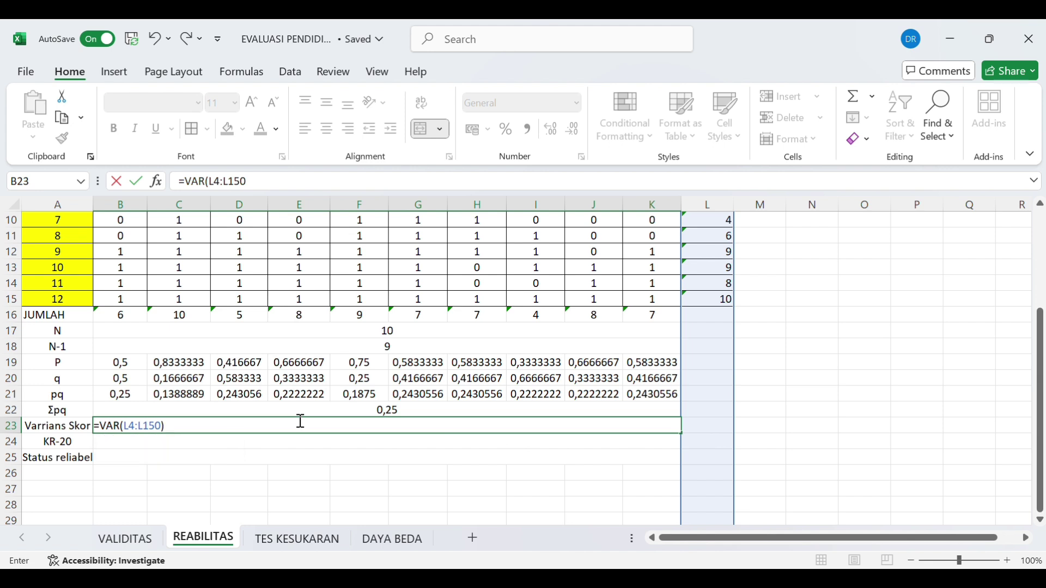
key(Return)
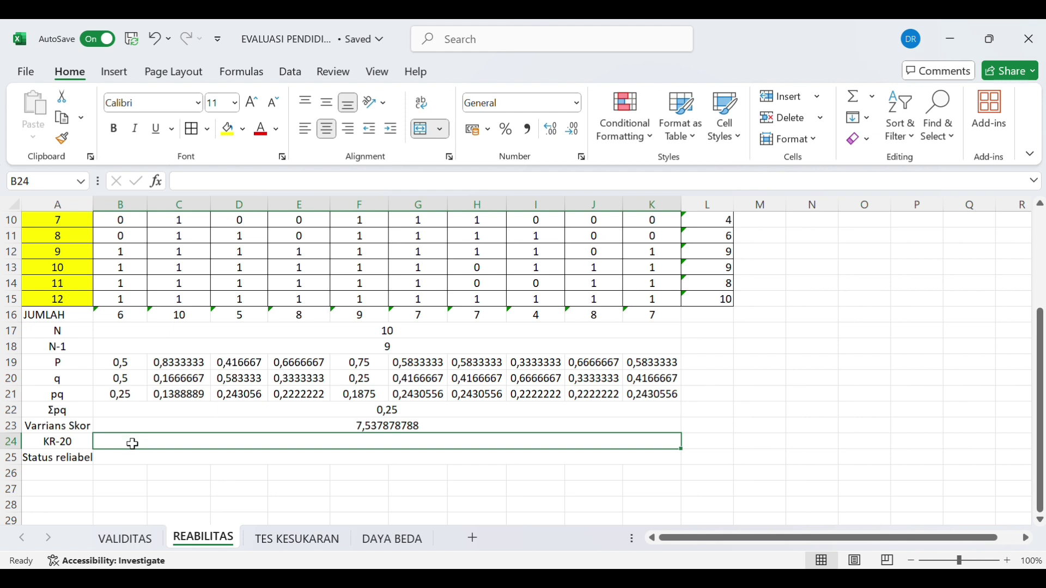
Enter =(B17-B18)*((B23-B22)/B23) in the KR-20 cell B24 and the reliability status RELIABEL in B25.
text(=)
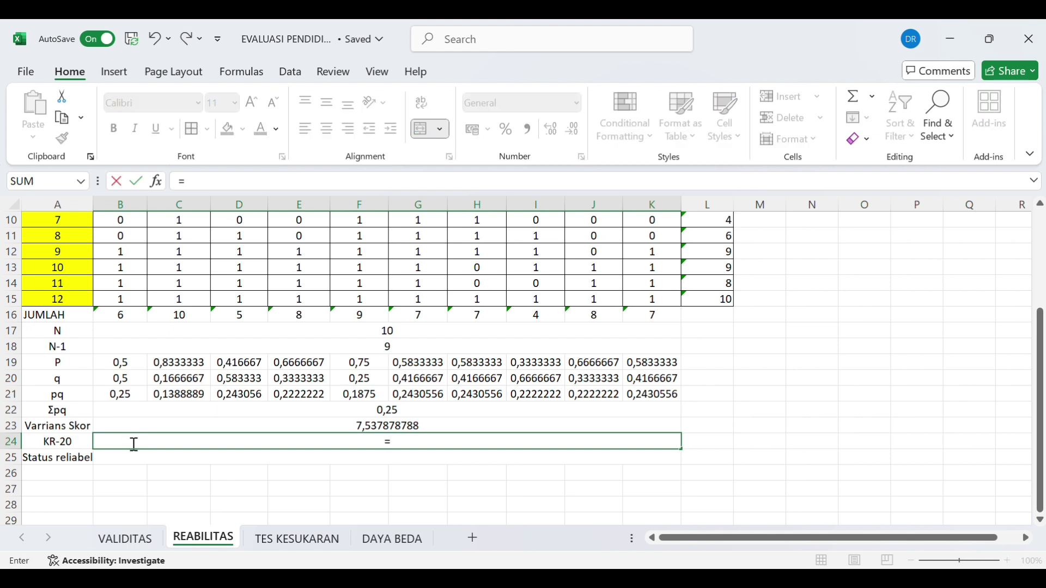
click(139, 332)
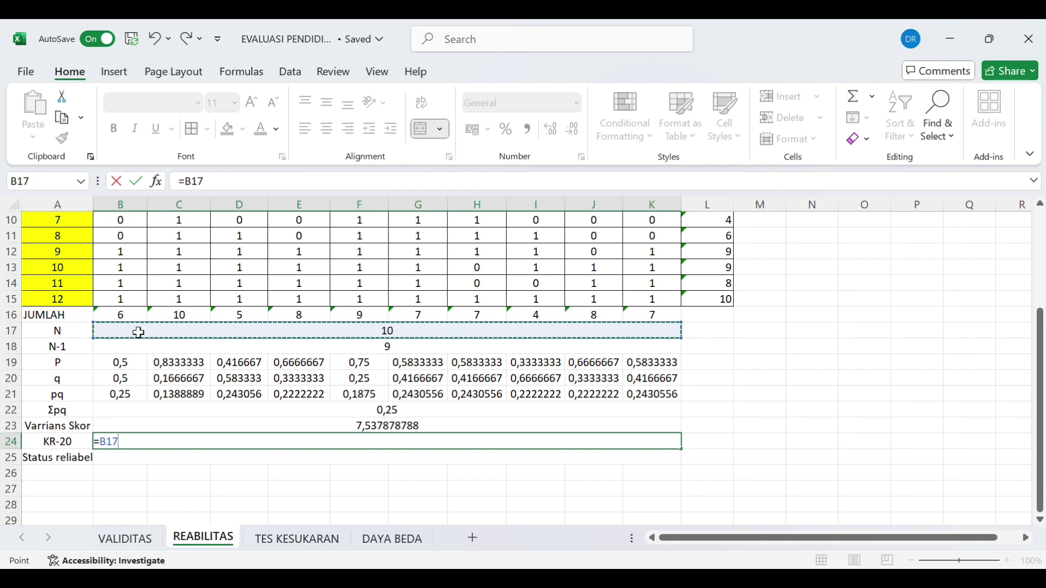
text(-)
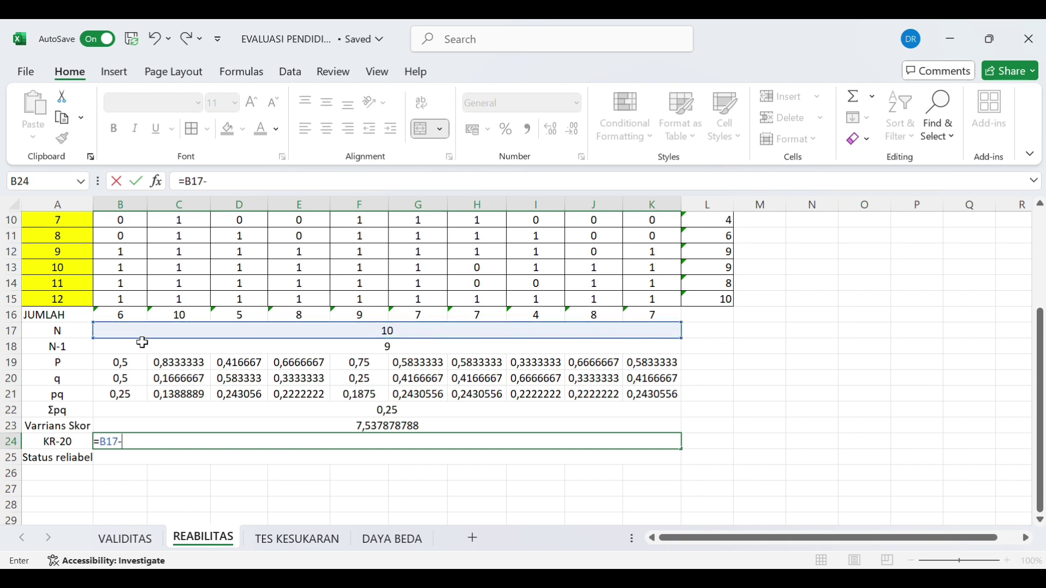
click(143, 347)
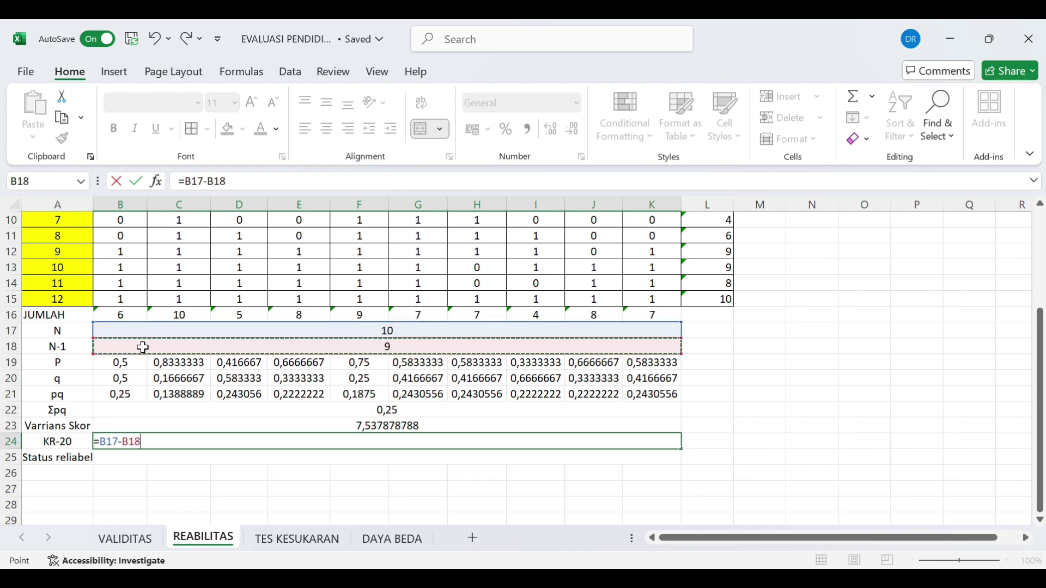
click(102, 446)
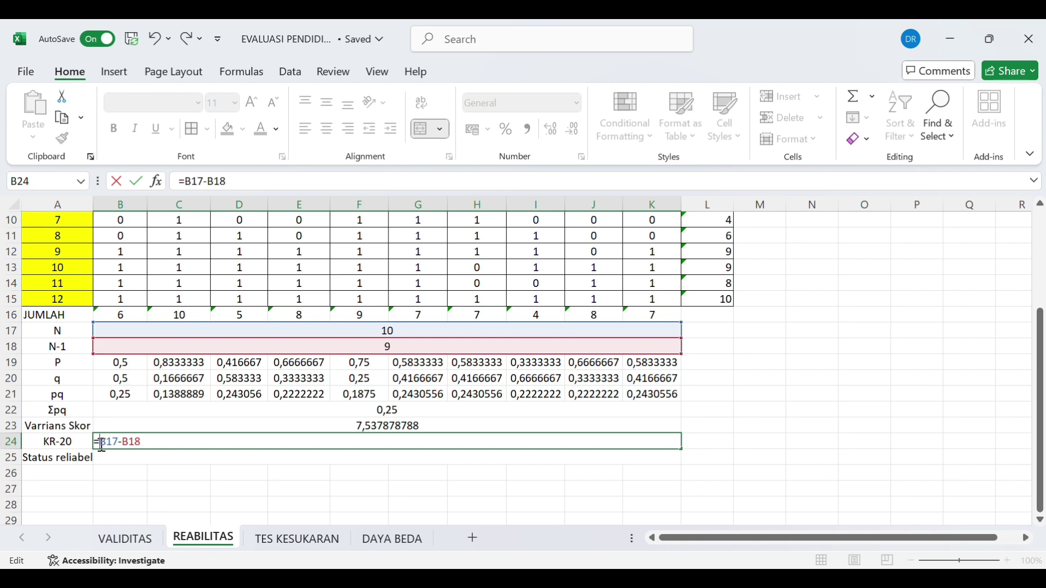
text(()
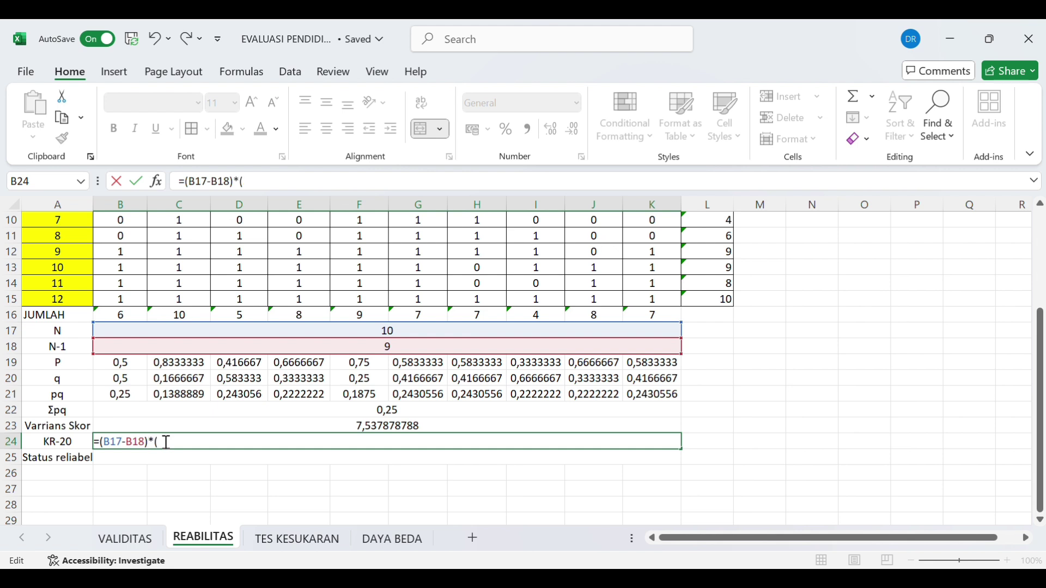
click(164, 425)
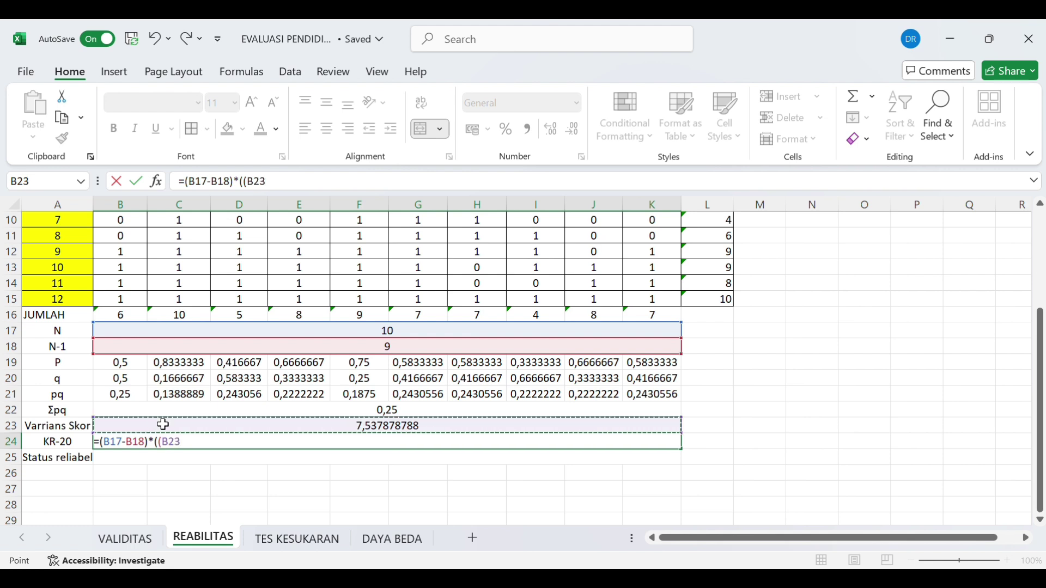
text(-)
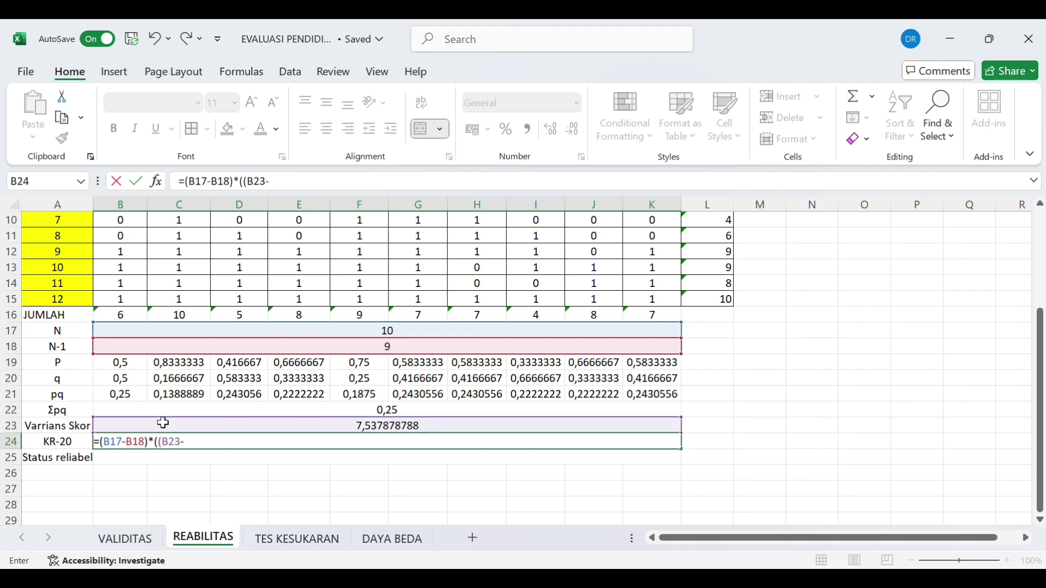
click(167, 412)
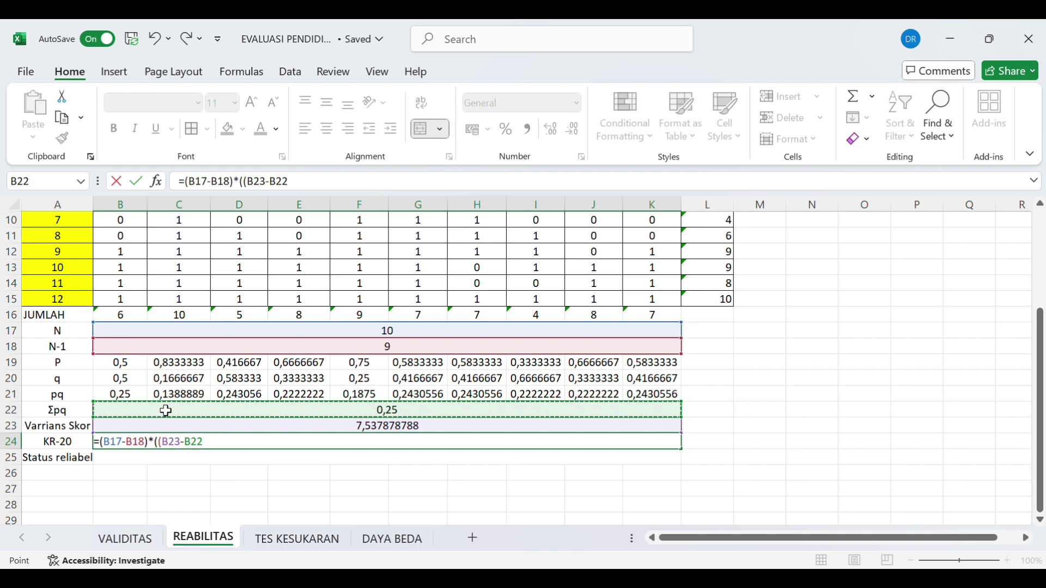
text()/)
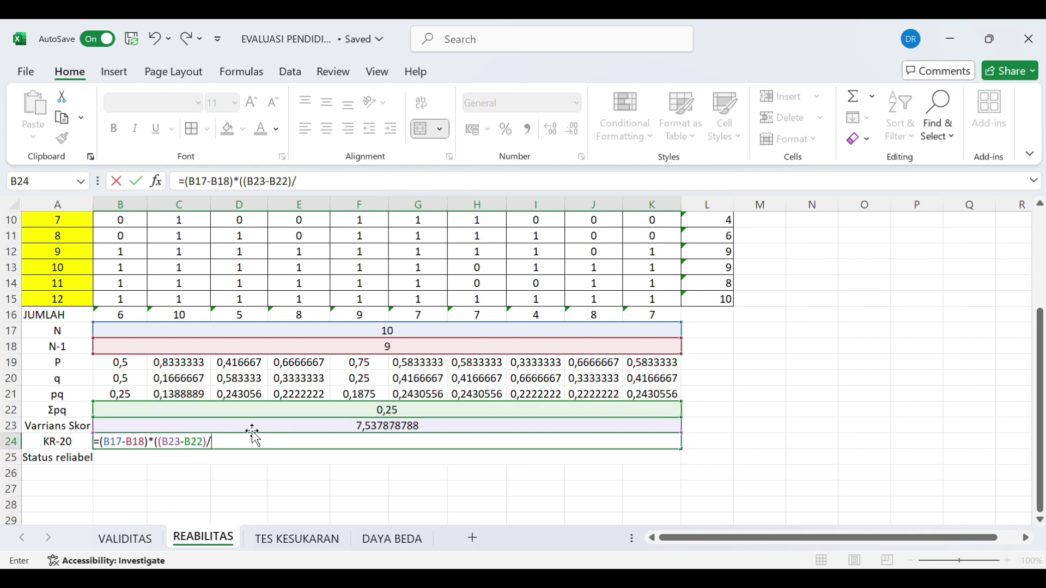
click(294, 427)
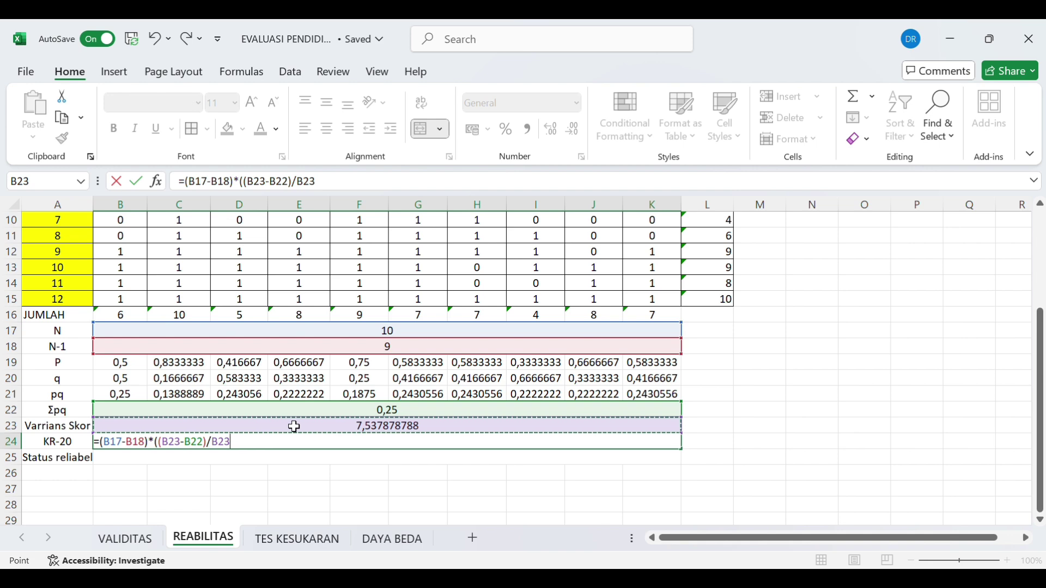
text())
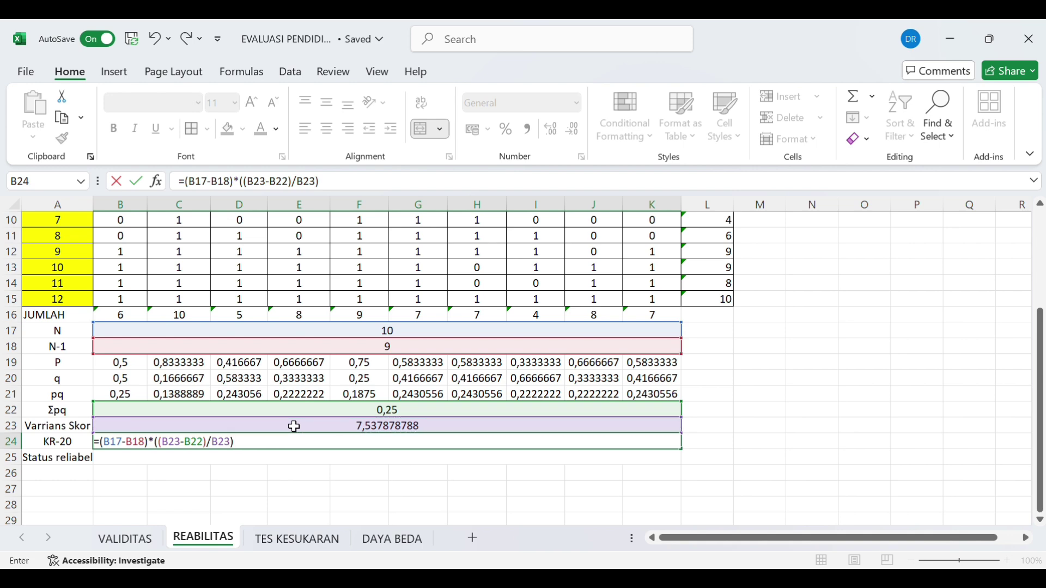
key(Return)
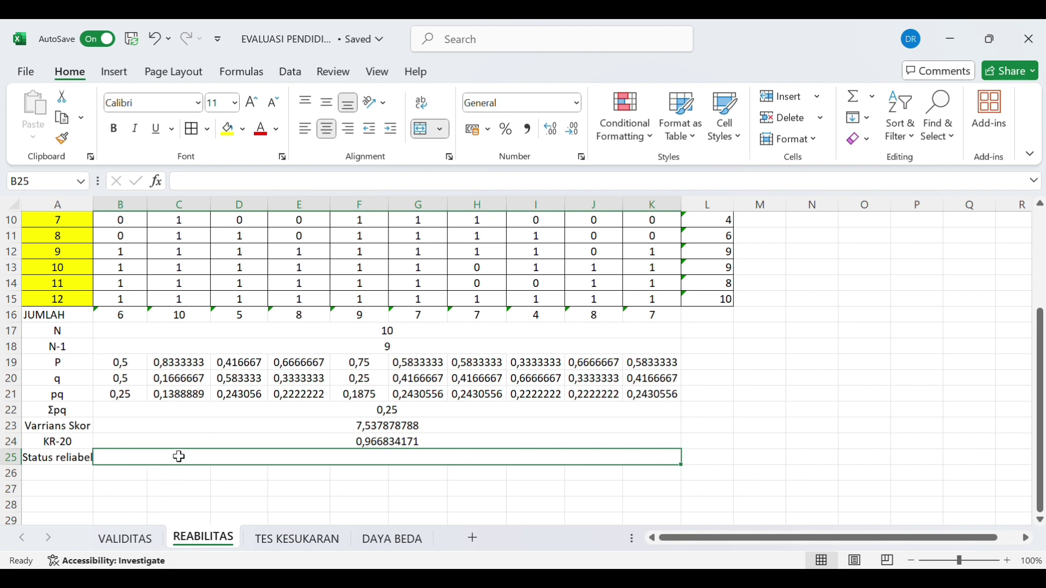
text(RE)
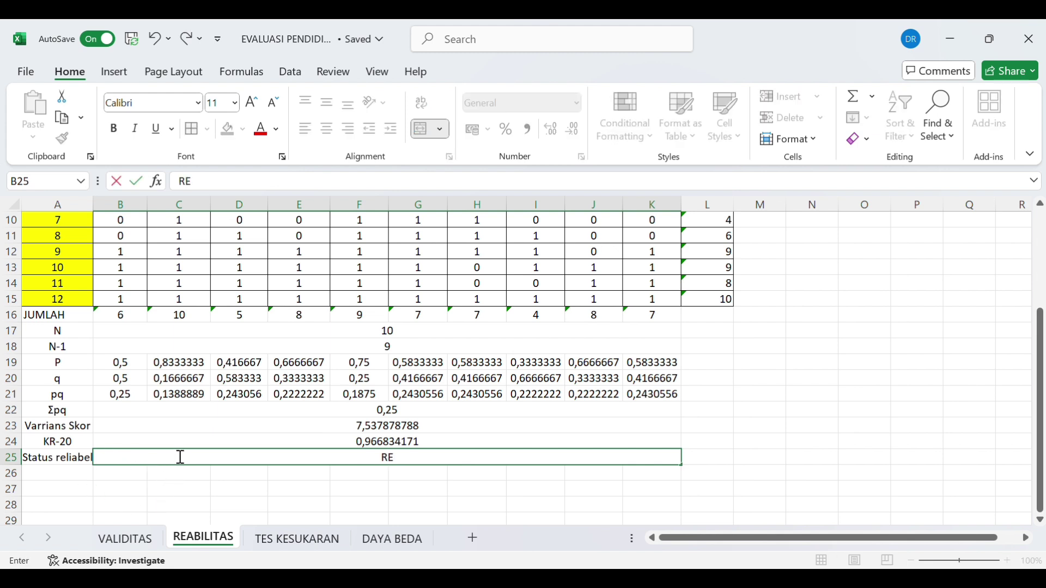
text(LIABEL)
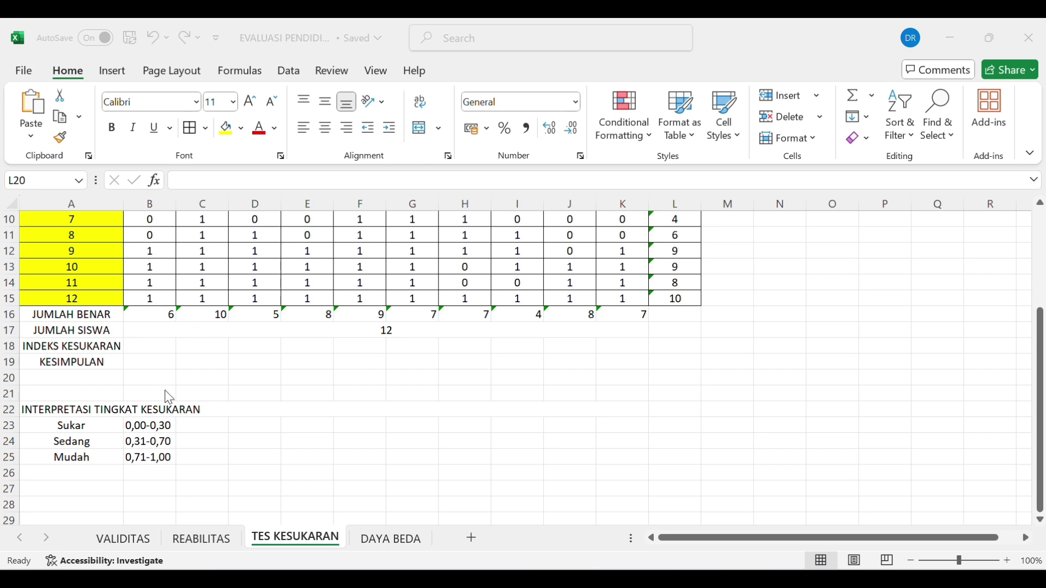
On the TES KESUKARAN sheet, enter =B16:K16/B17 in B18 to calculate the difficulty index of all ten items.
click(98, 427)
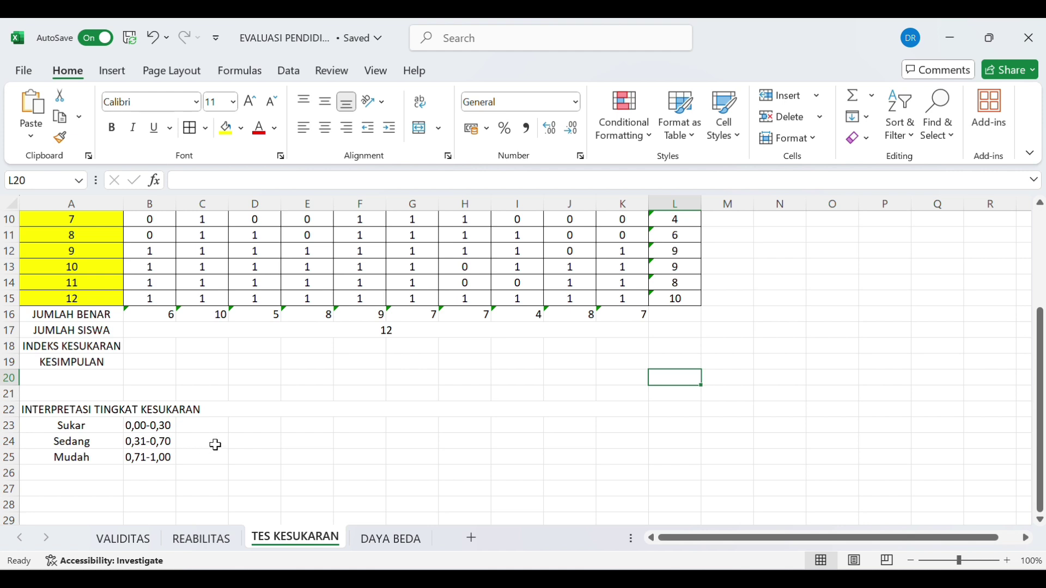
click(84, 460)
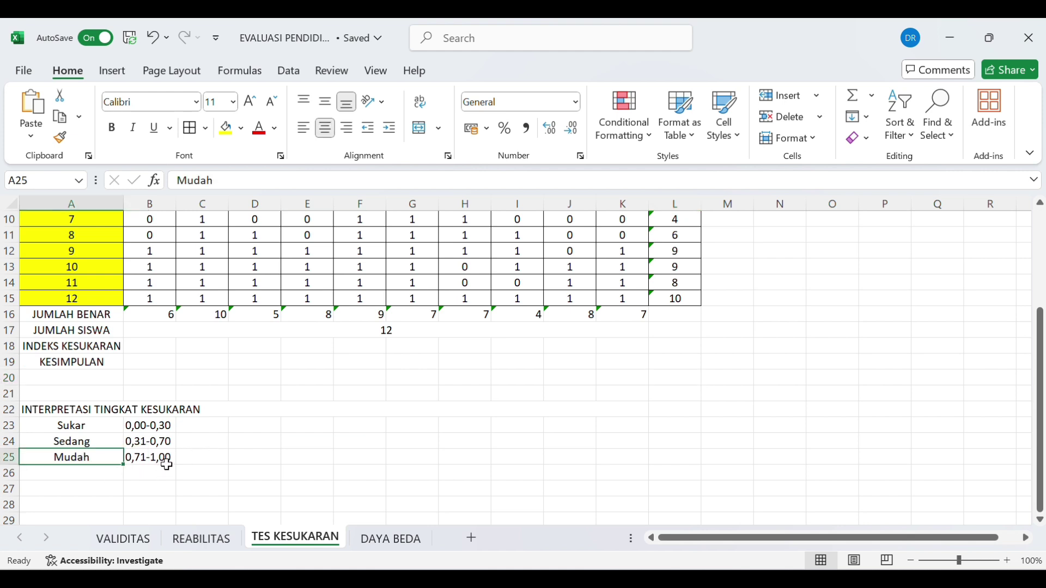
click(163, 347)
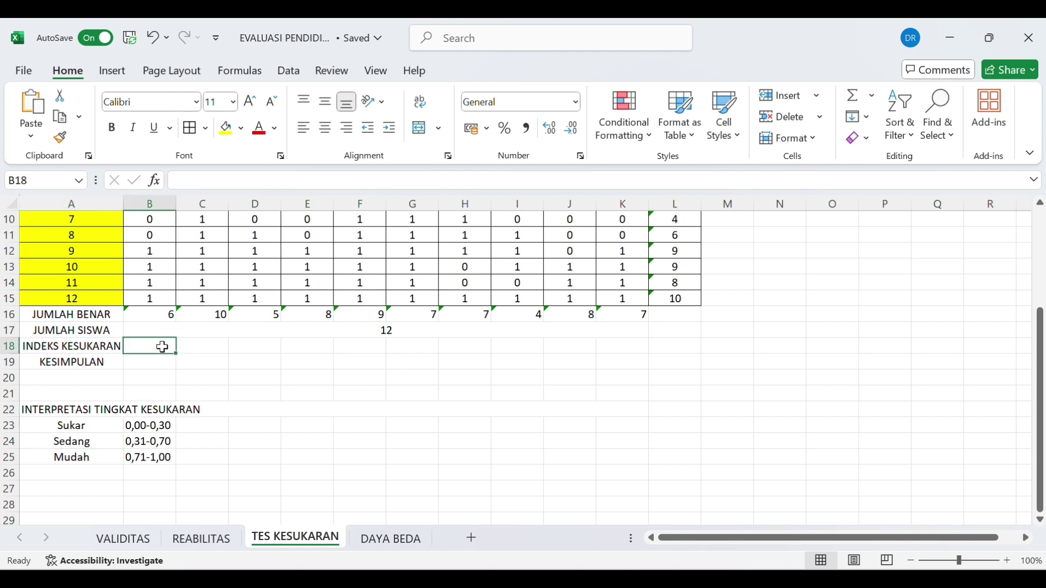
text(=)
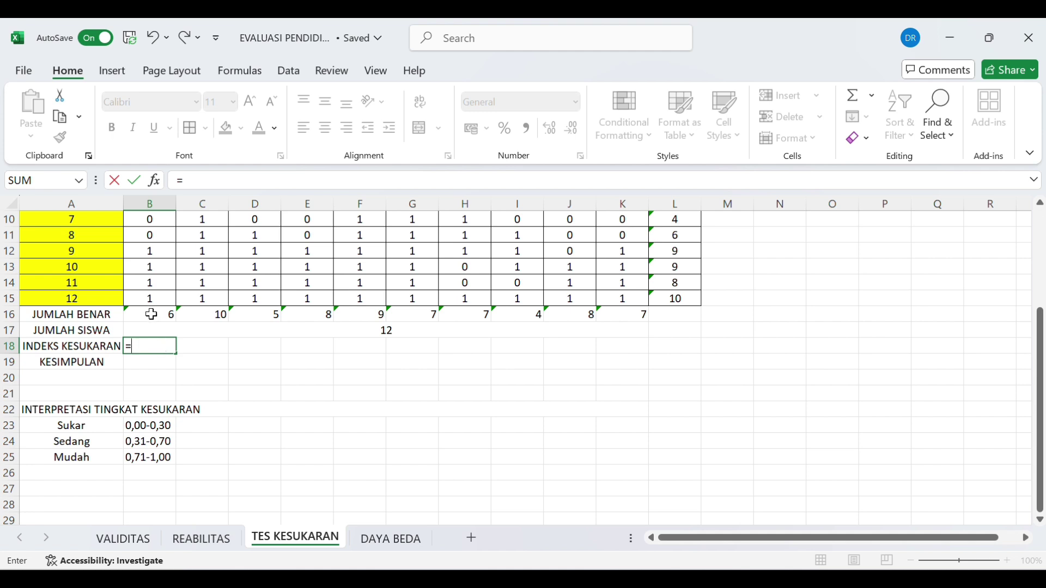
drag(151, 314, 609, 312)
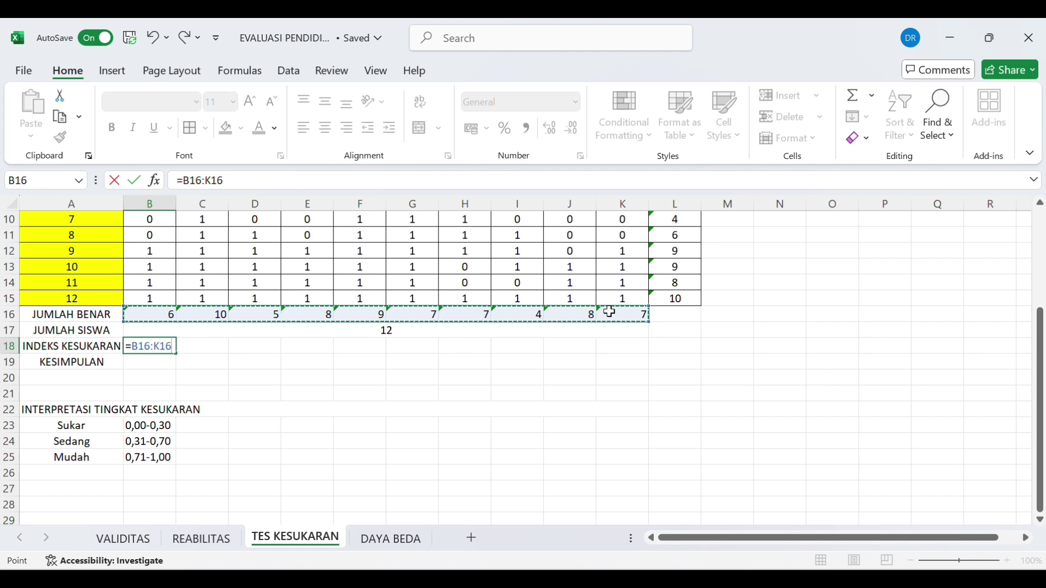
text(/)
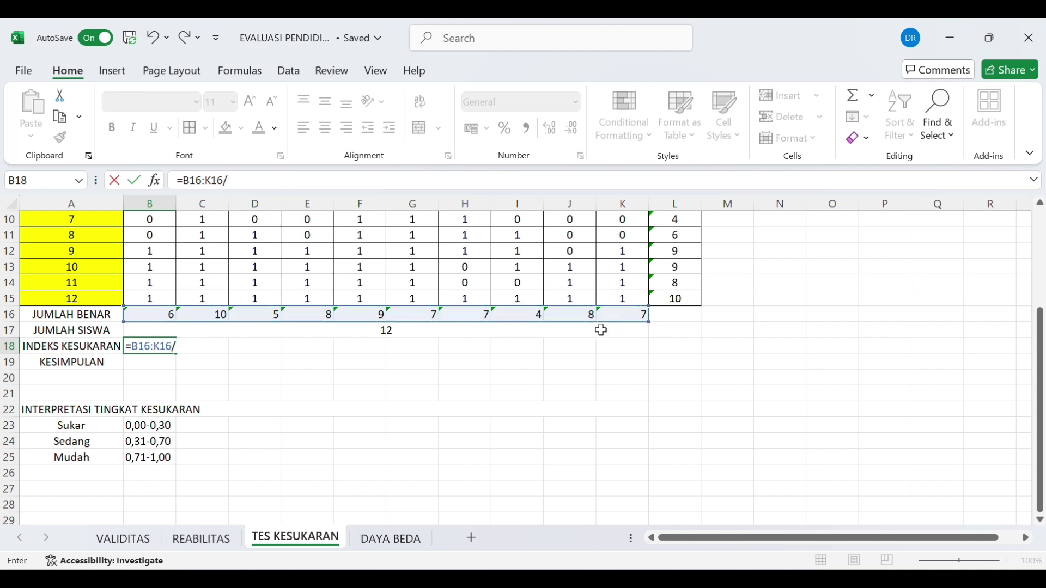
click(504, 331)
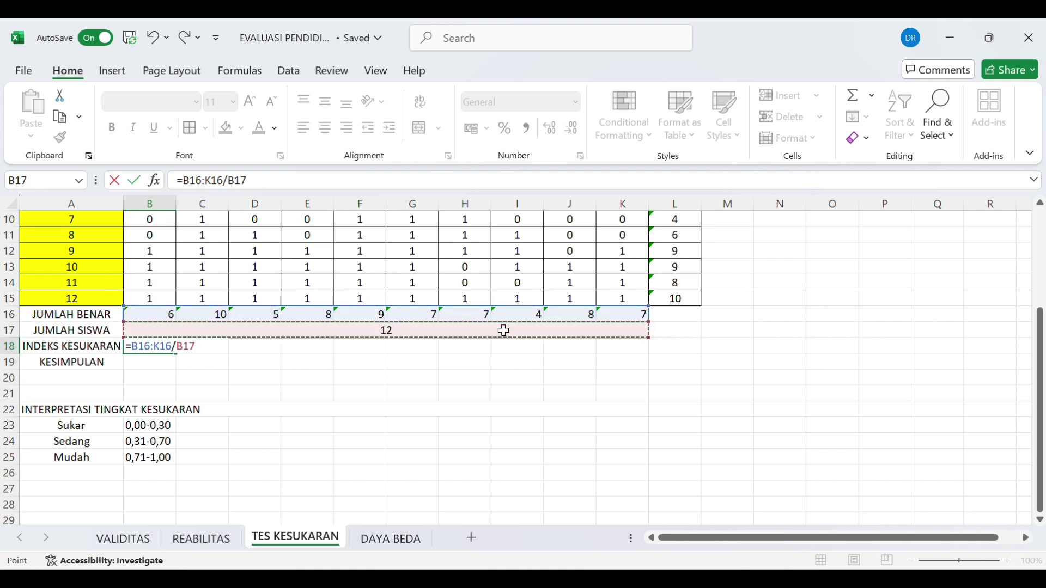
key(Return)
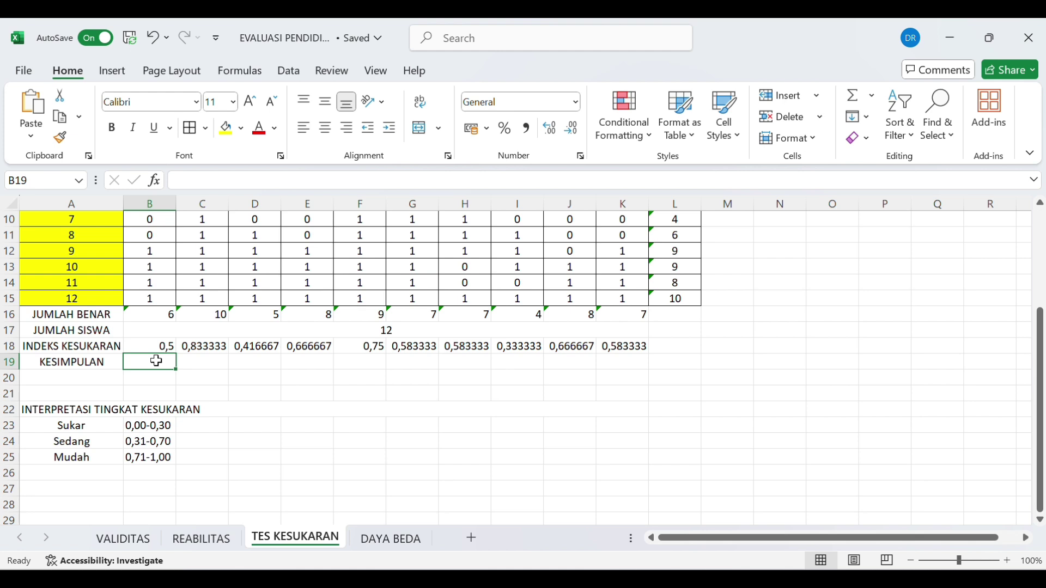
Enter the difficulty conclusions for the first three items in the KESIMPULAN row: SEDANG in B19, MUDAH in C19 and SEDANG in D19.
text(SEDANG)
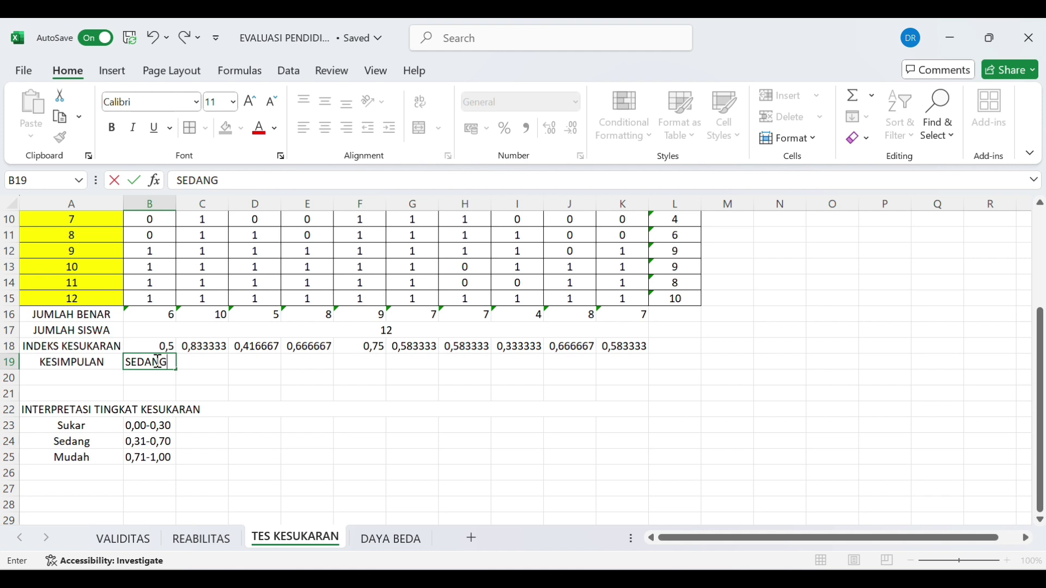
click(208, 361)
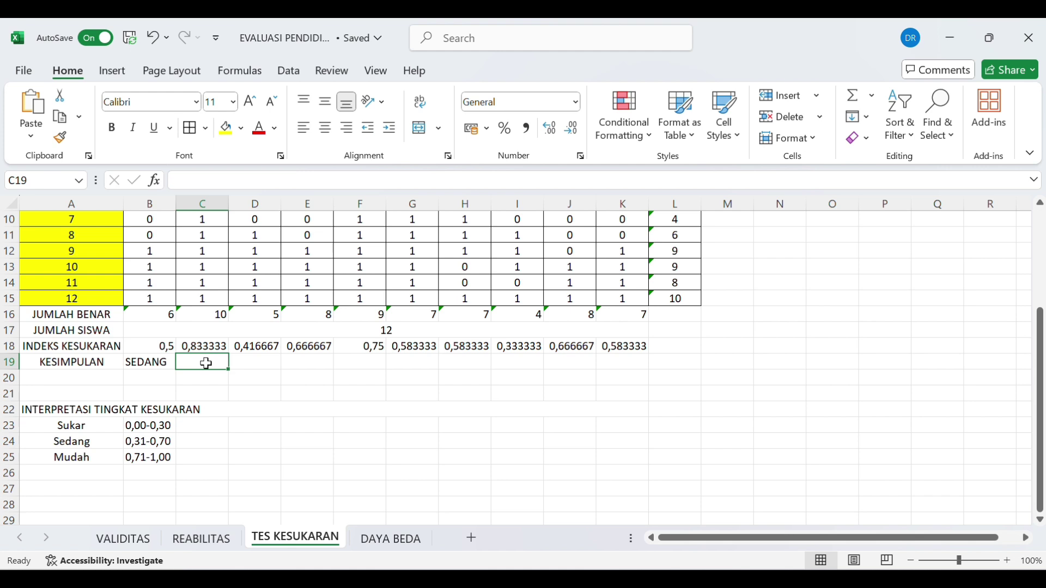
text(MUD)
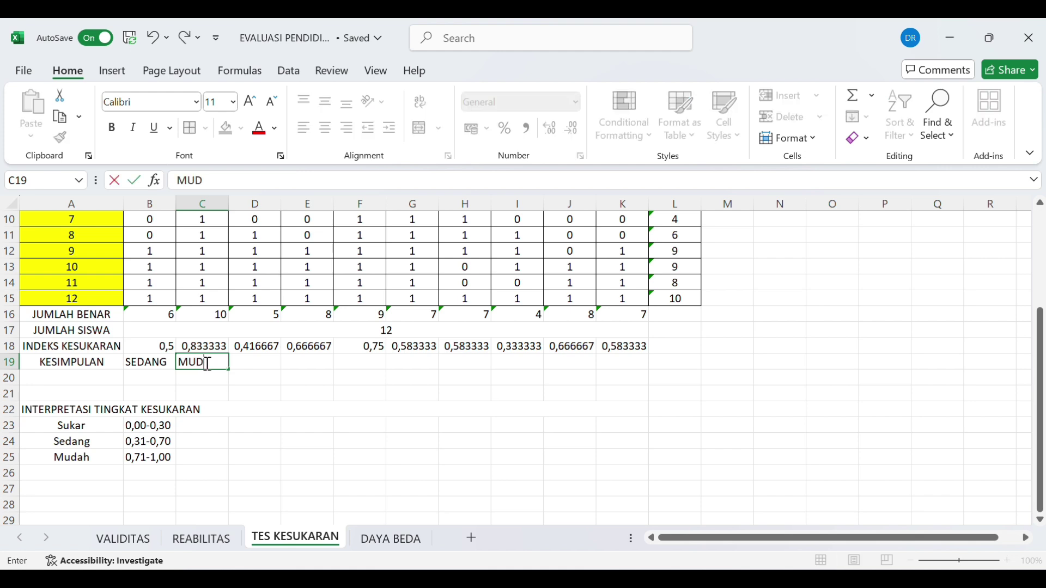
text(AH)
click(249, 361)
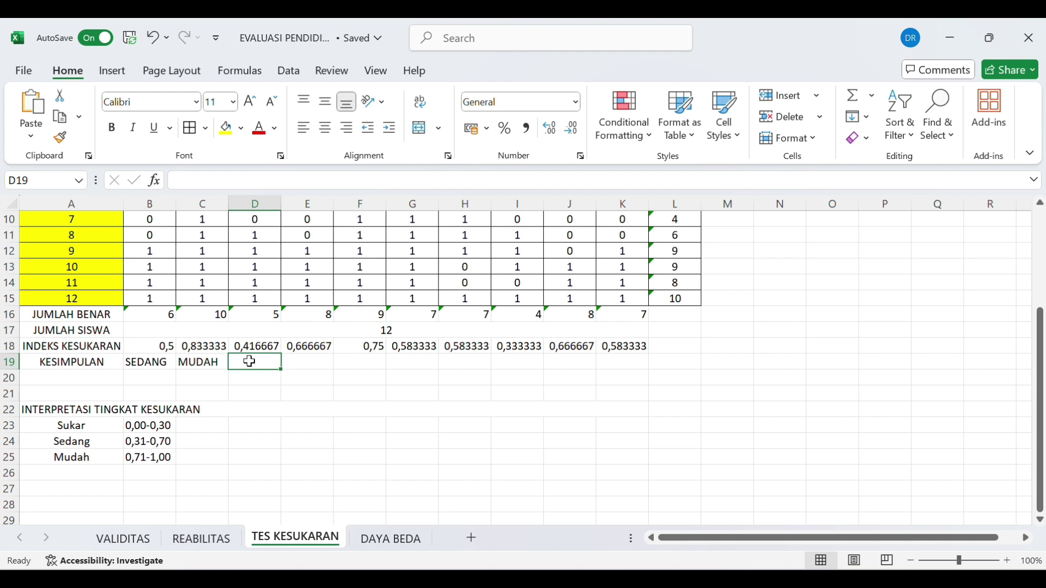
text(SED)
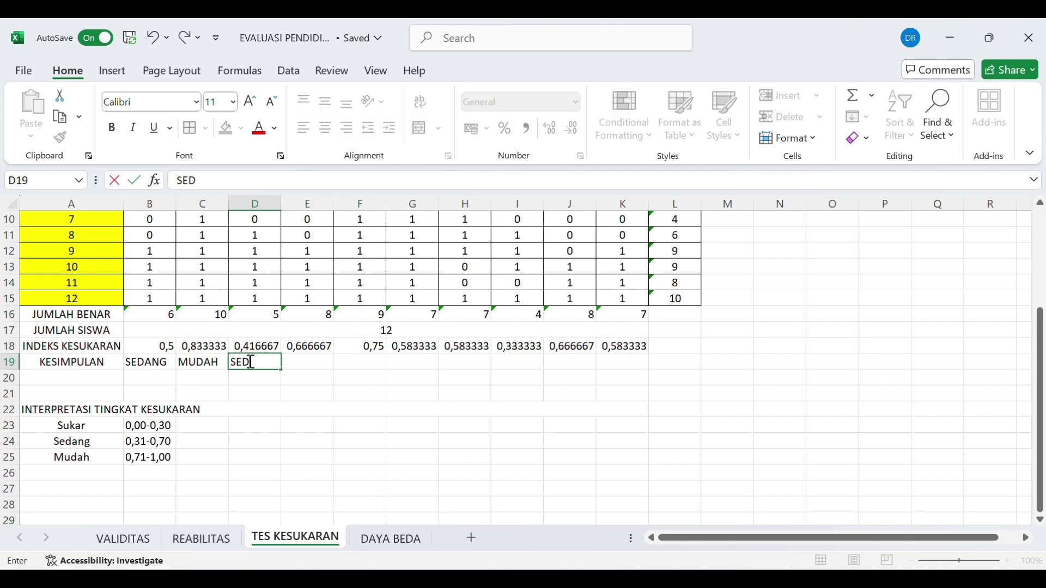
text(ANG)
key(ctrl+Return)
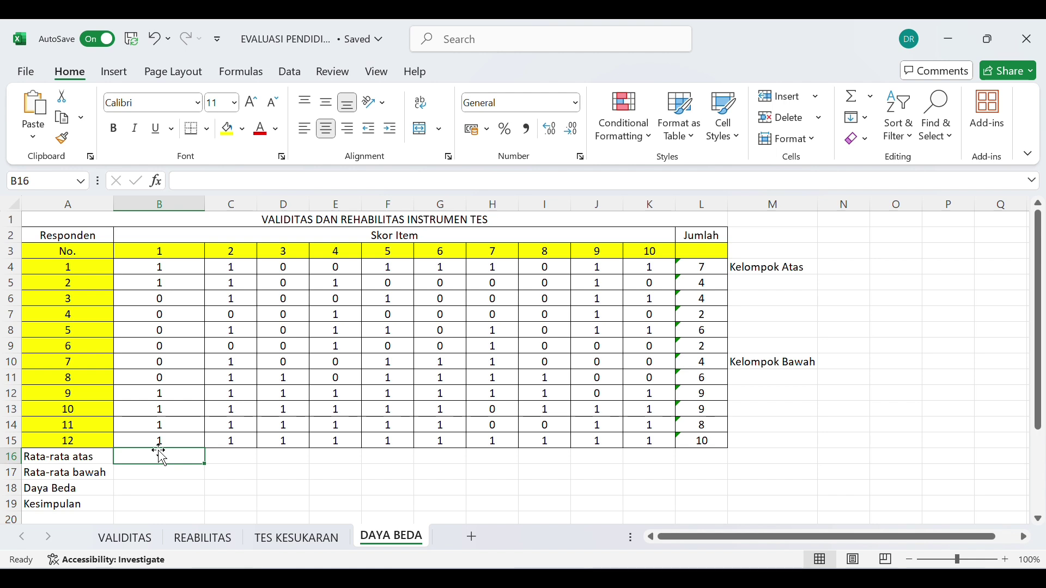
On the DAYA BEDA sheet, enter =AVERAGE(B4:B9) in B16 as the upper-group average of item 1 and reselect that cell.
text(=)
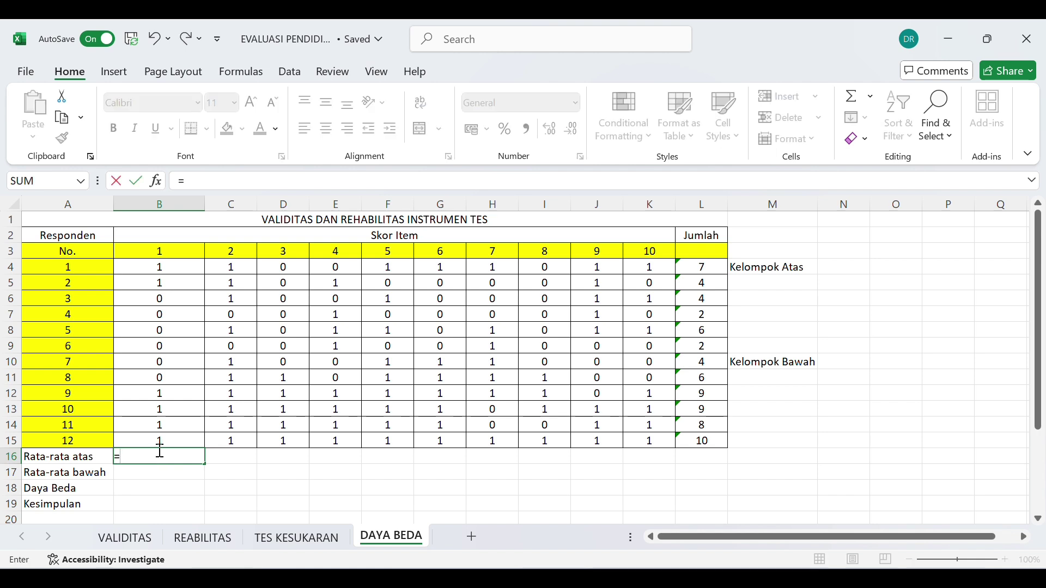
key(Caps_Lock)
text(AVE)
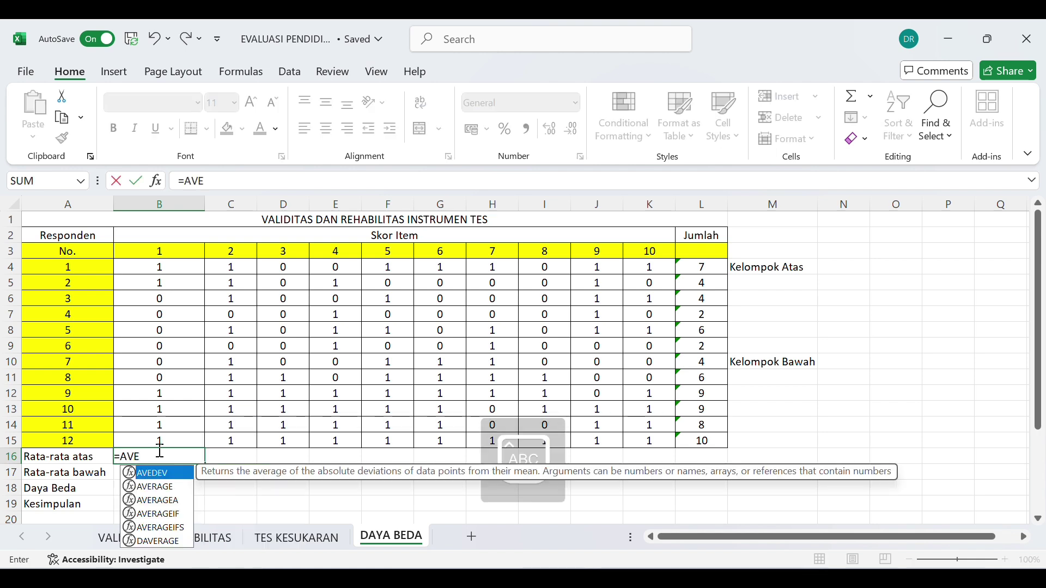
double_click(175, 486)
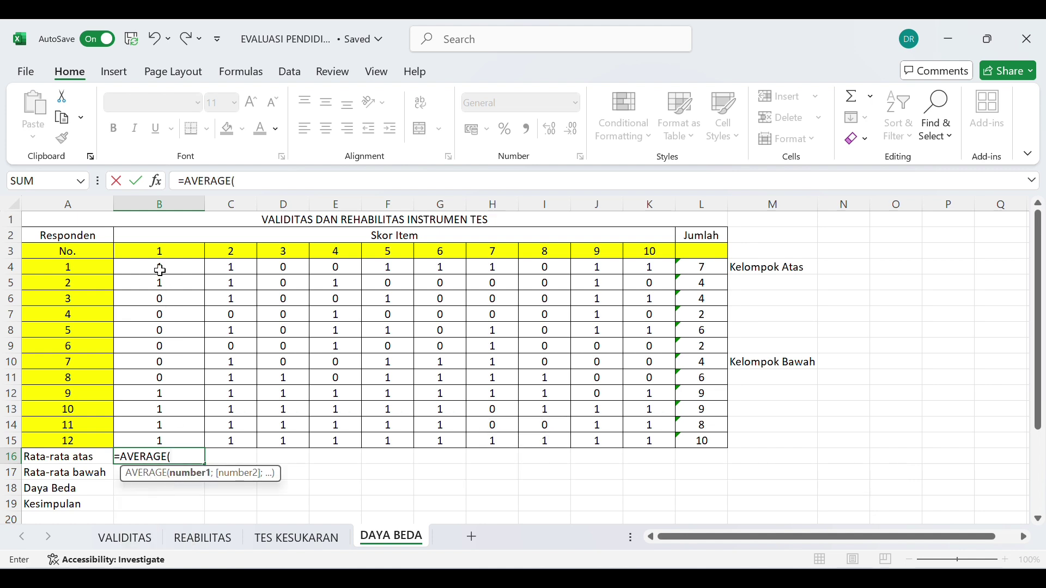
drag(159, 270, 169, 341)
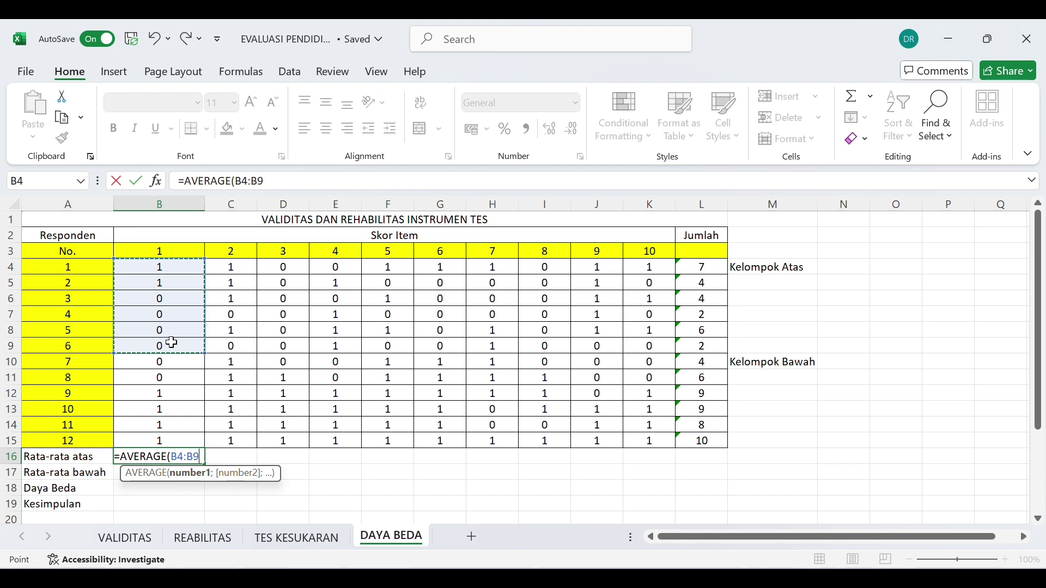
text())
key(Return)
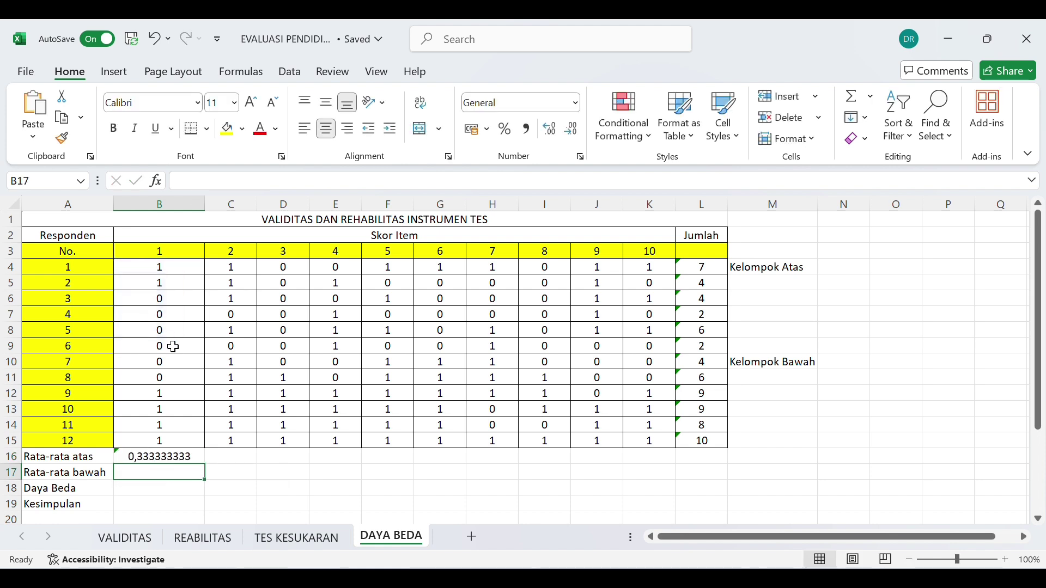
click(197, 458)
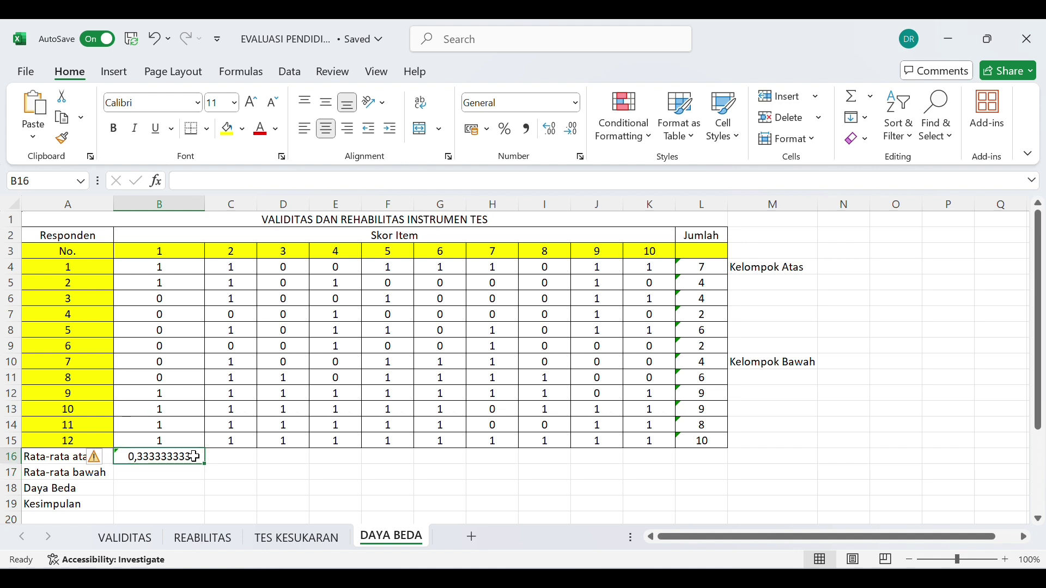
Copy the upper-group average from B16 through K16, and enter =AVERAGE(B10:B15) in B17 as the lower-group average, filled through K17.
drag(206, 462, 658, 458)
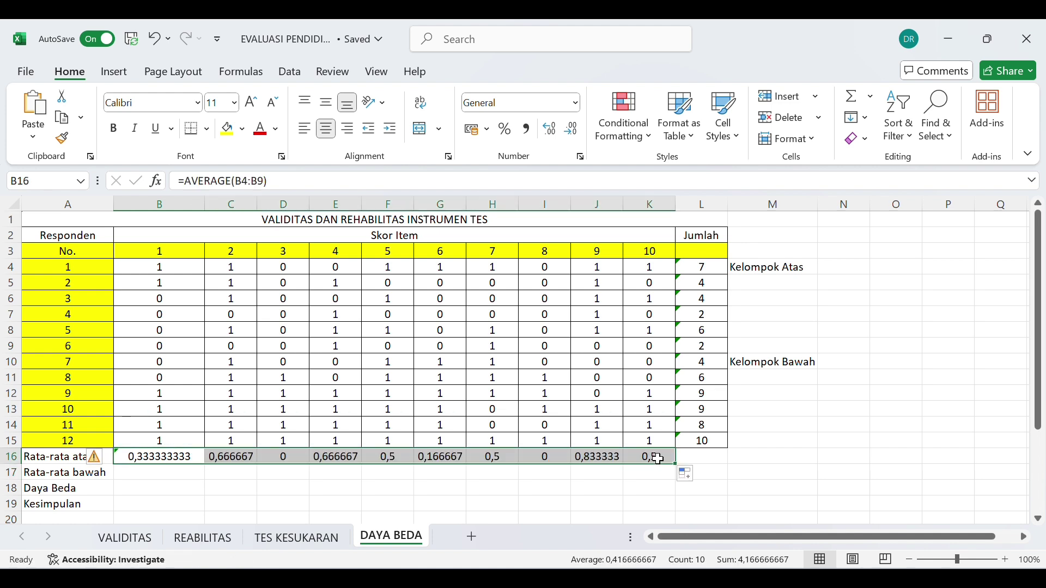
click(173, 477)
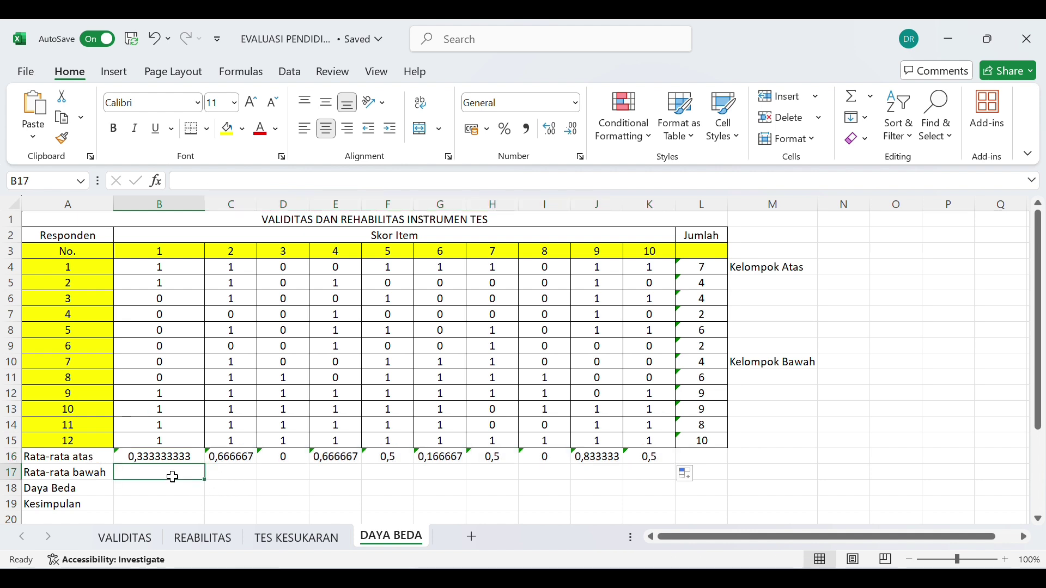
text(=)
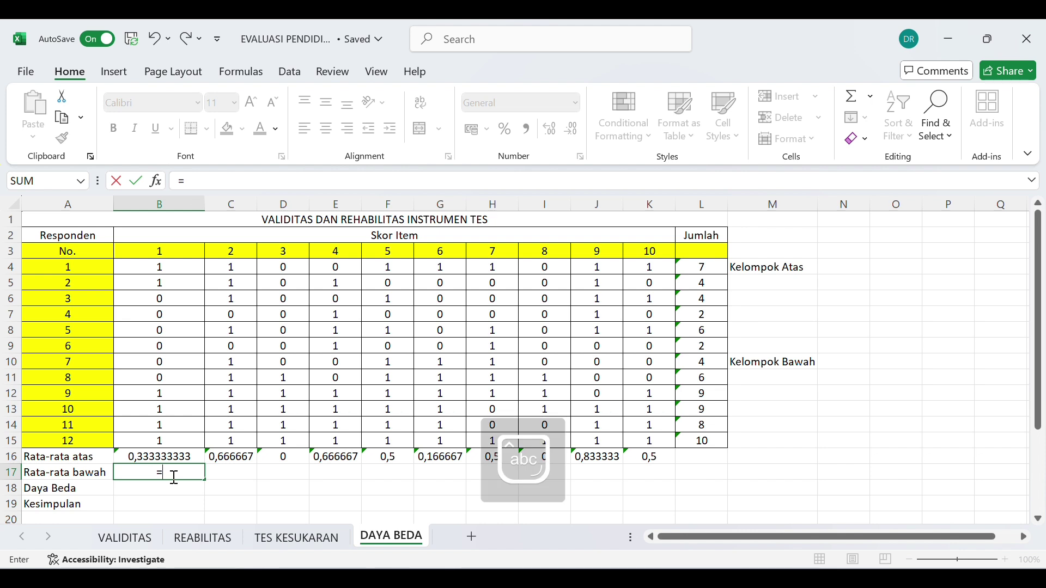
text(ave)
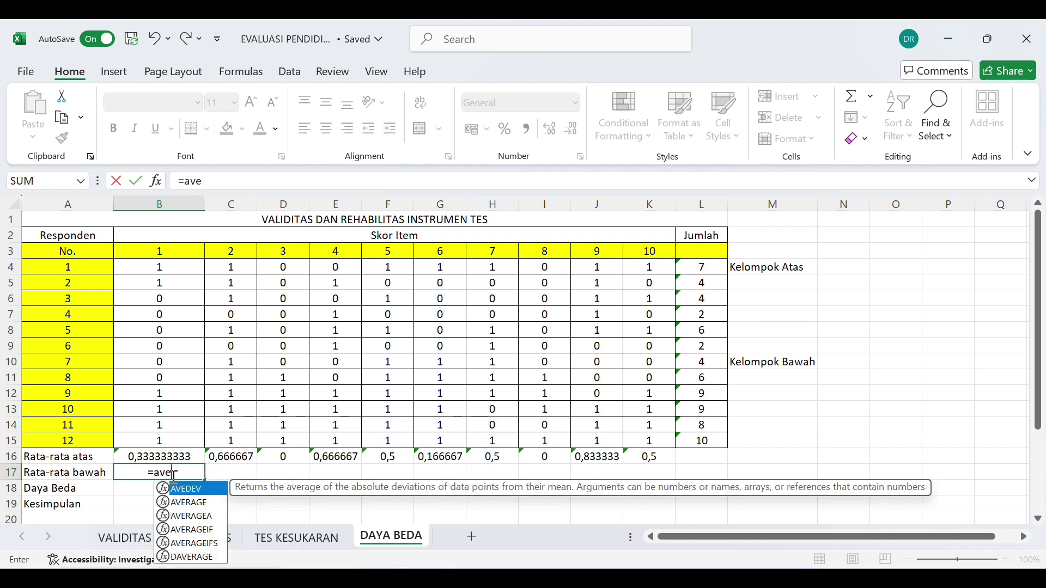
double_click(188, 502)
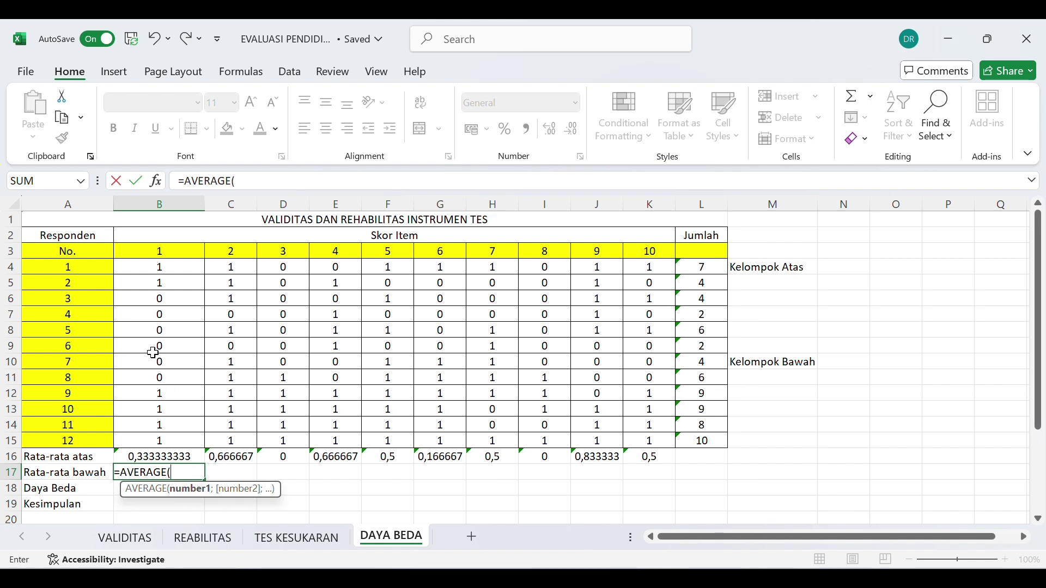
drag(151, 363, 165, 434)
text())
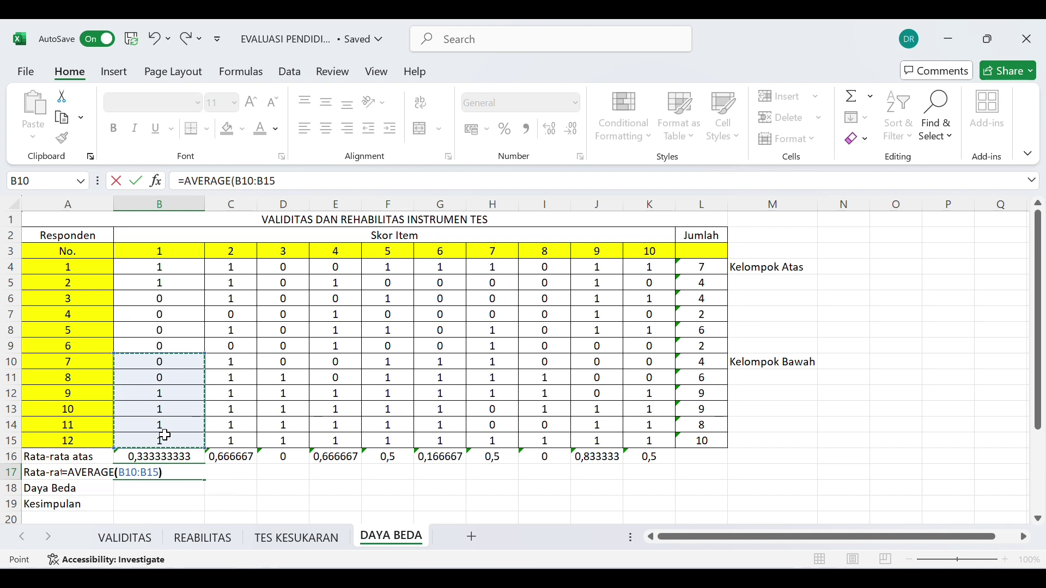
key(Return)
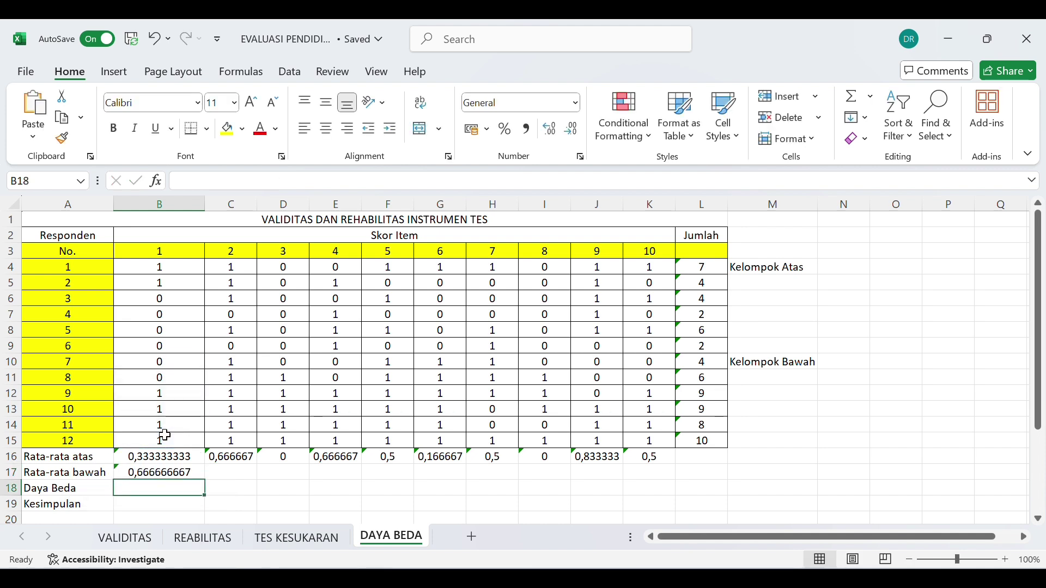
click(185, 478)
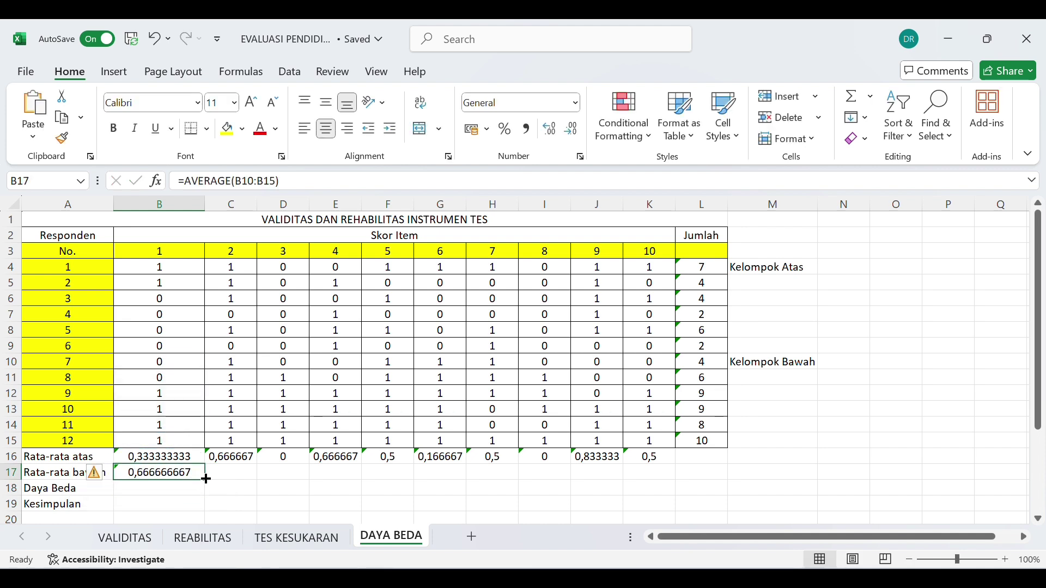
drag(209, 479, 663, 476)
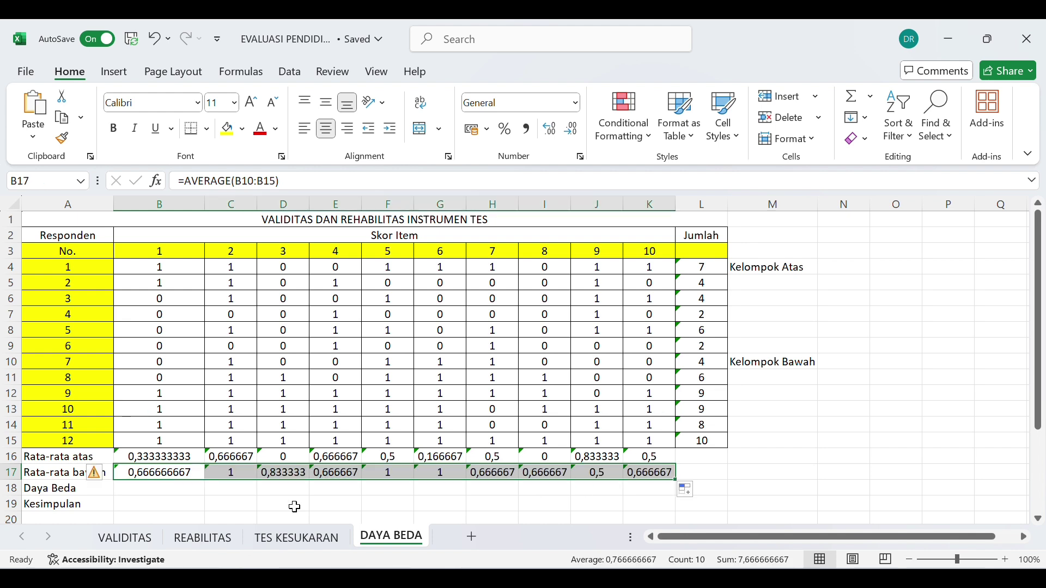
Calculate the discriminating power of all ten items by entering =(B16-B17)/1 in B18 and filling it through K18.
click(156, 488)
scroll(158, 479, down, 3)
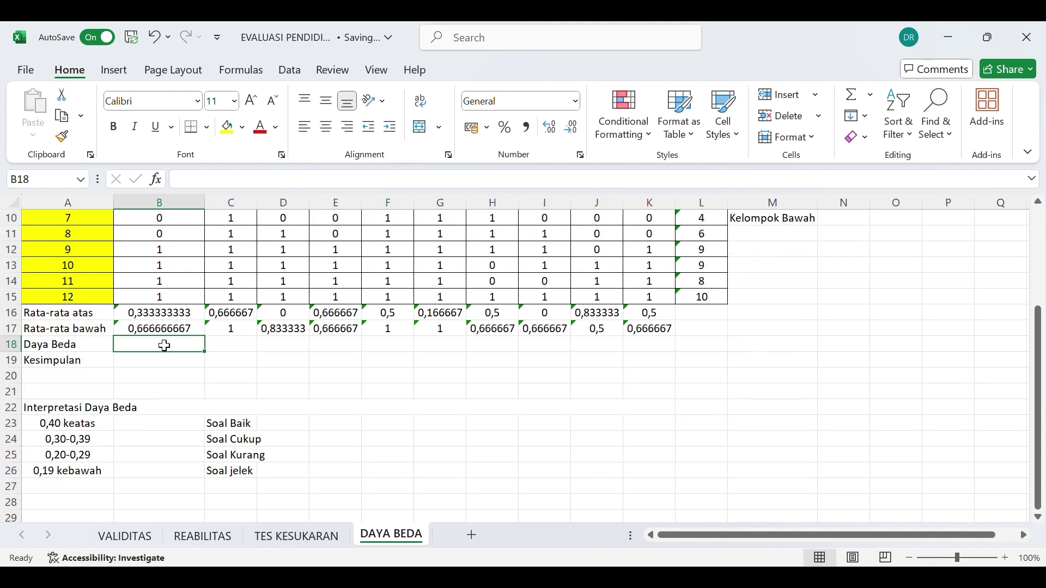
text(=)
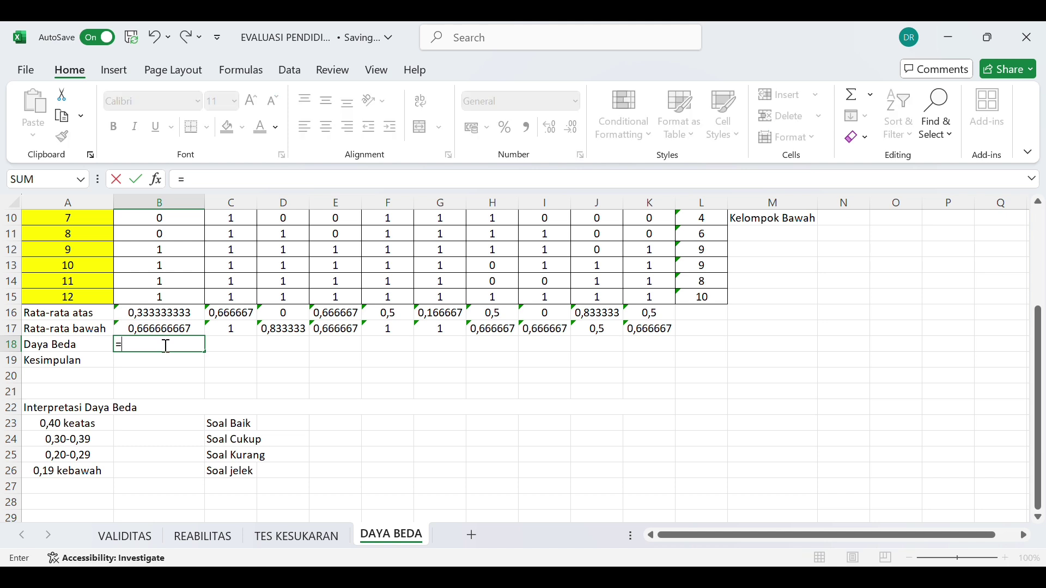
text(()
click(158, 315)
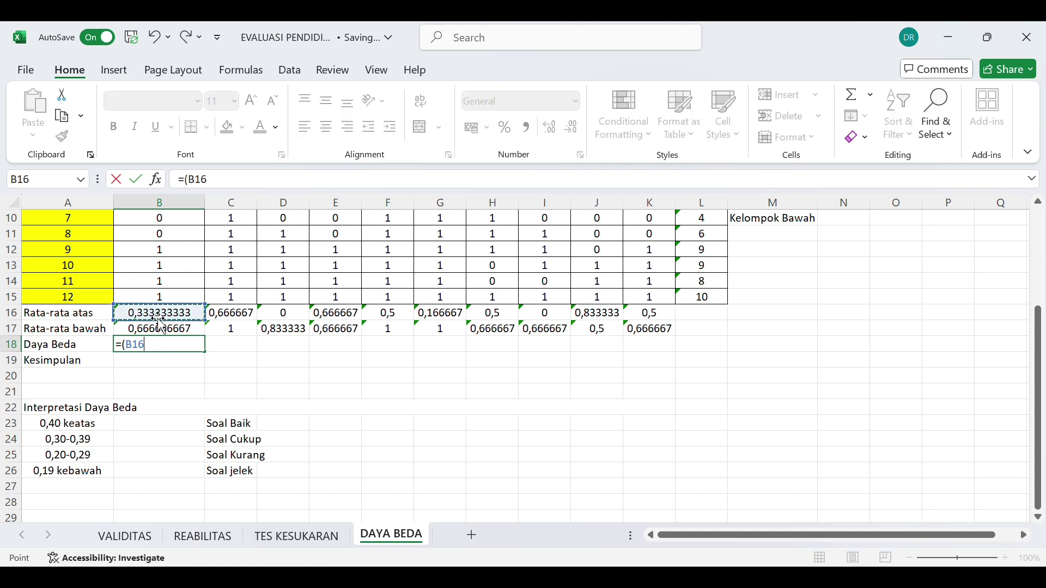
text(-)
click(172, 329)
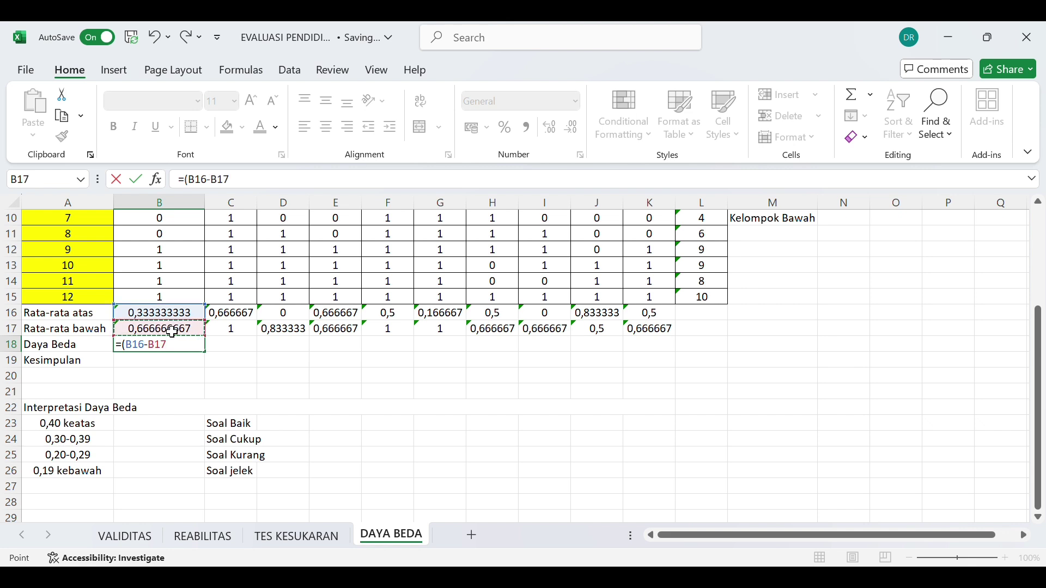
text()/1)
key(Return)
click(200, 347)
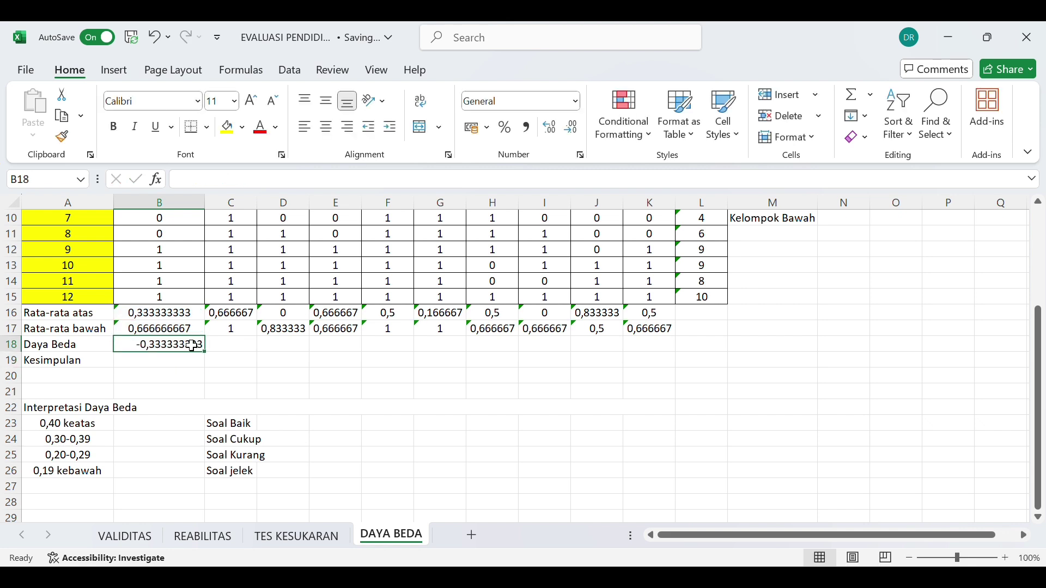
drag(201, 347, 655, 349)
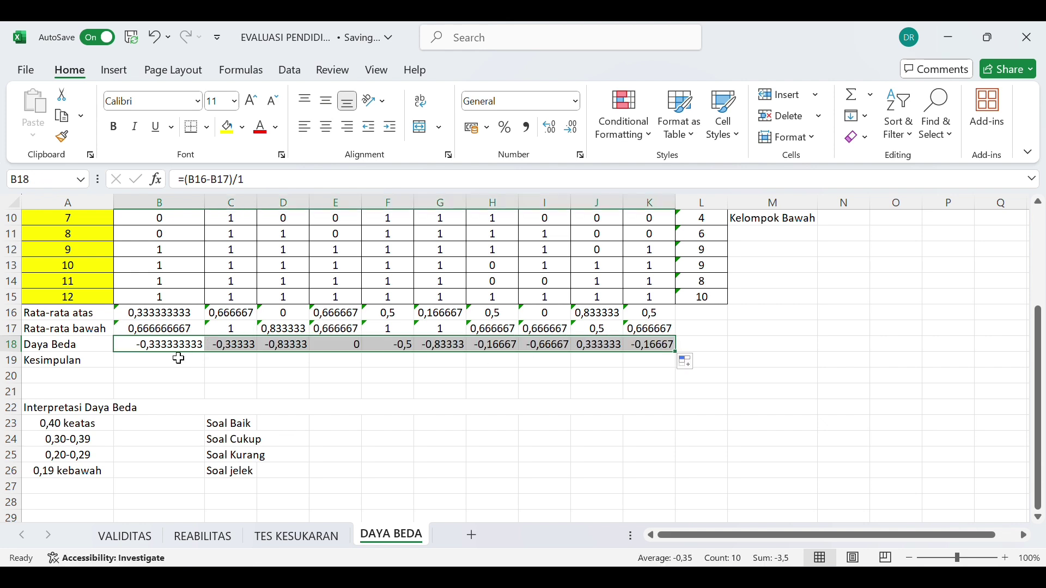
Enter the conclusion "soal jelek" for items 1 and 2 in B19 and C19 of the Kesimpulan row.
click(179, 358)
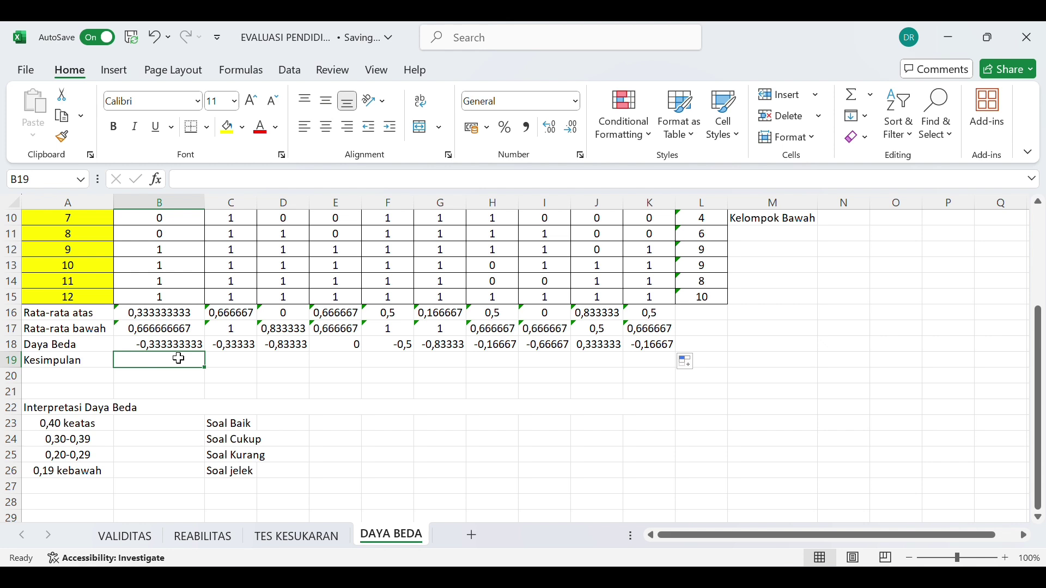
text(soal)
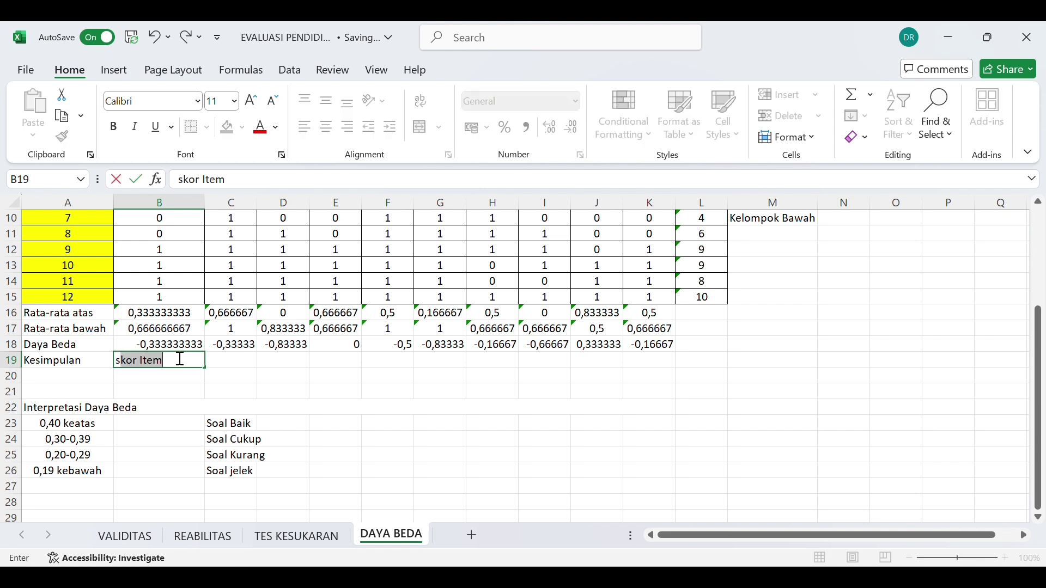
text( j)
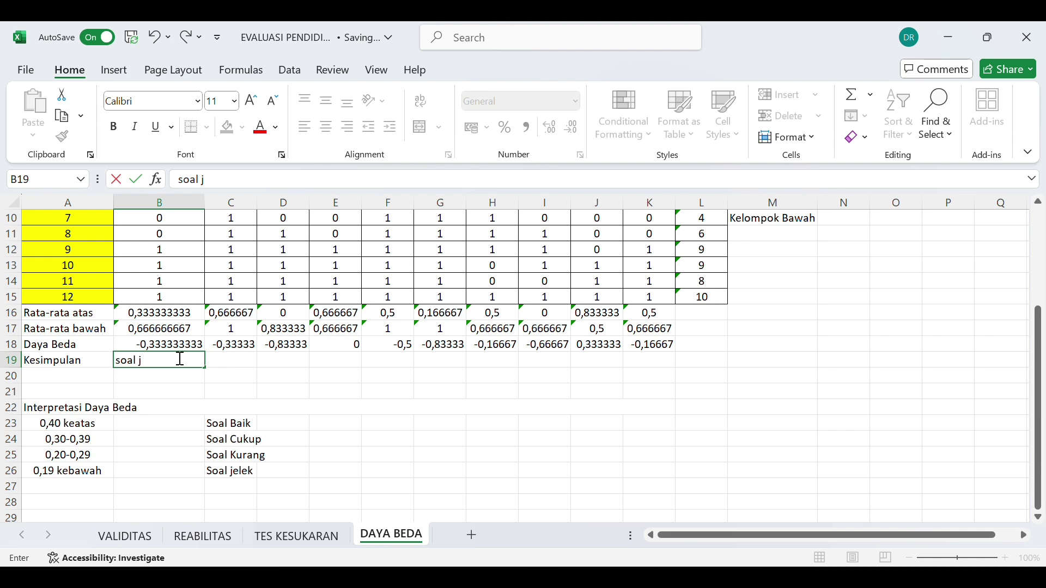
text(el)
text(el)
key(Tab)
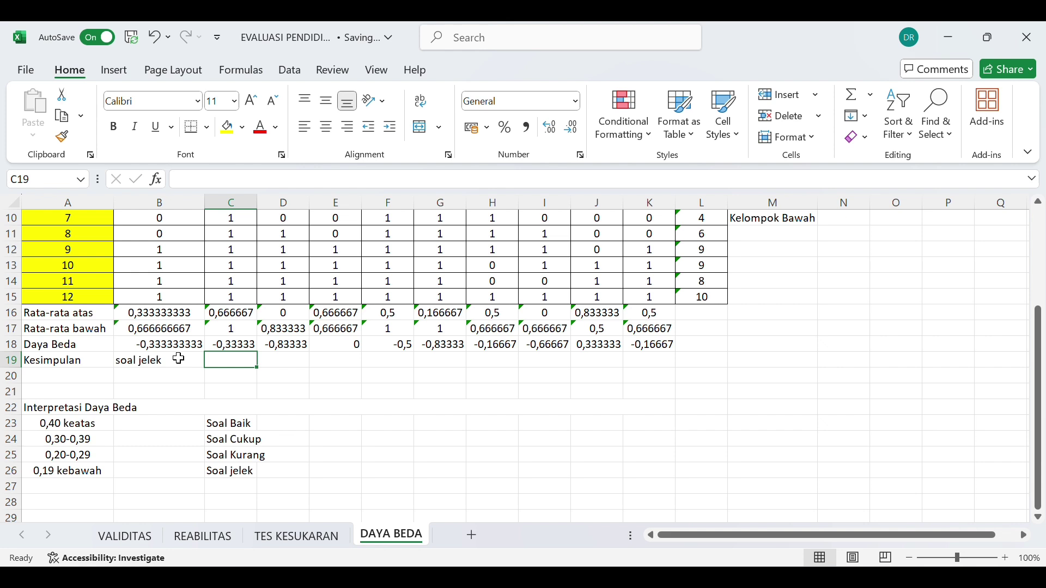
text(soal)
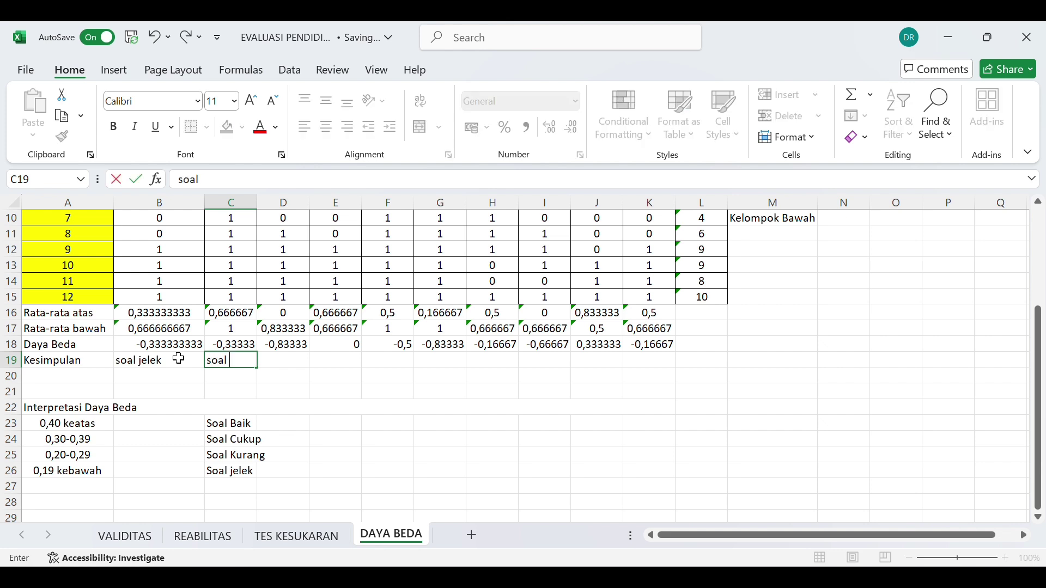
text( jele)
text(k)
key(BackSpace)
text(lek)
Enter "soal jelek" as the Kesimpulan for items 3, 4 and 5 in D19, E19 and F19.
click(281, 358)
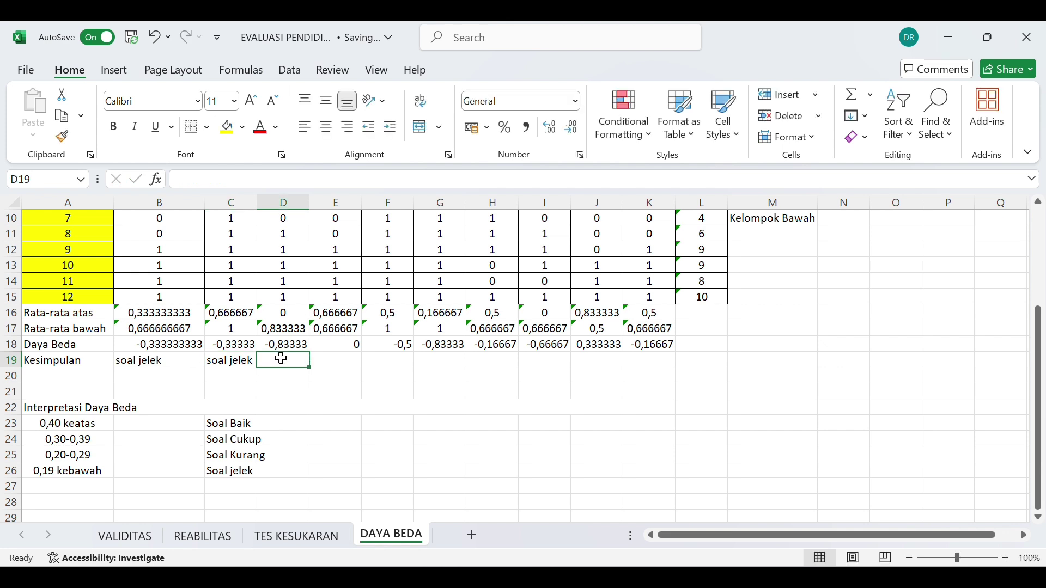
text(soal)
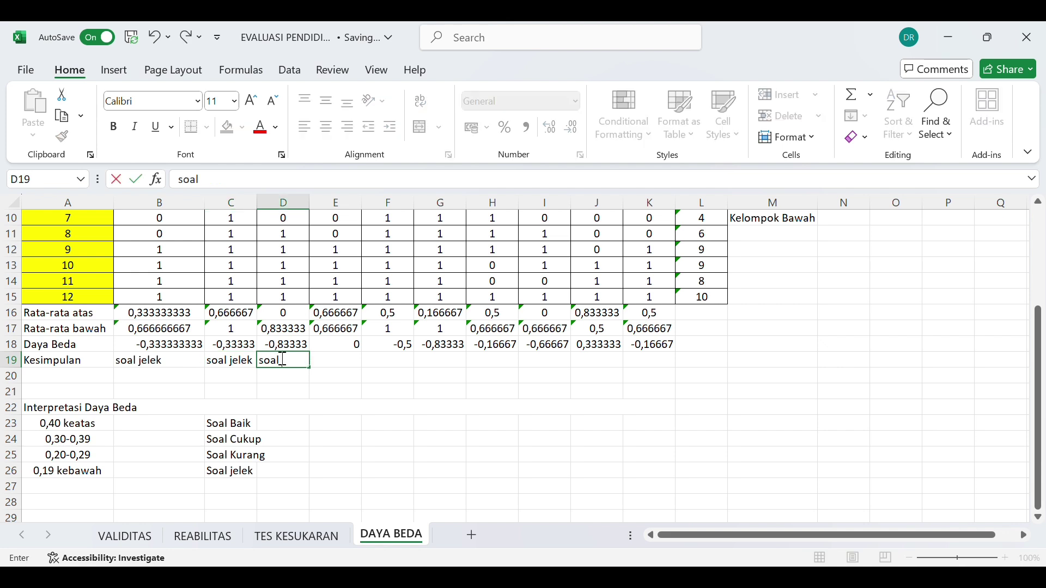
text( jelek)
click(344, 361)
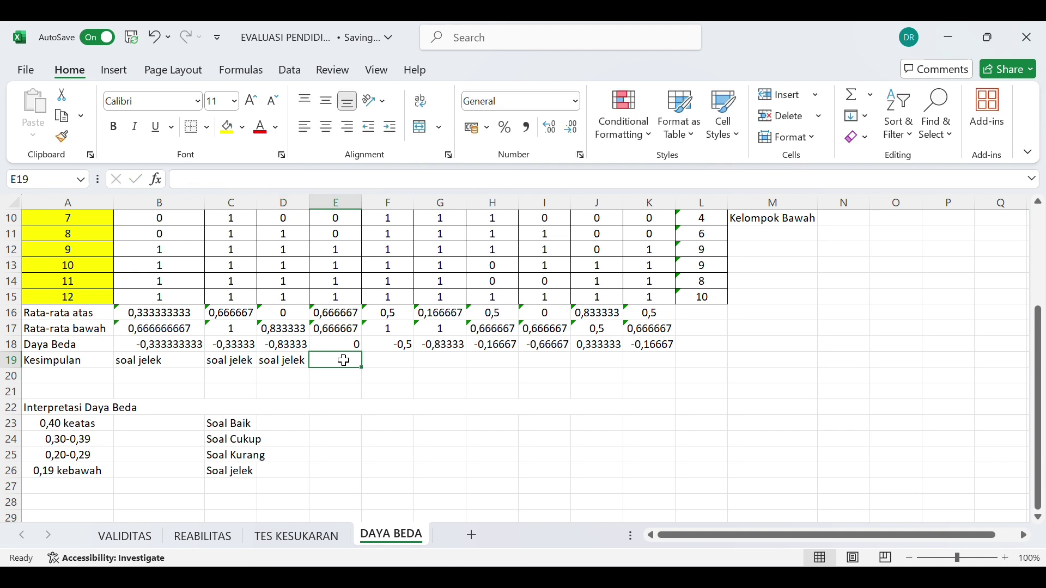
text(so)
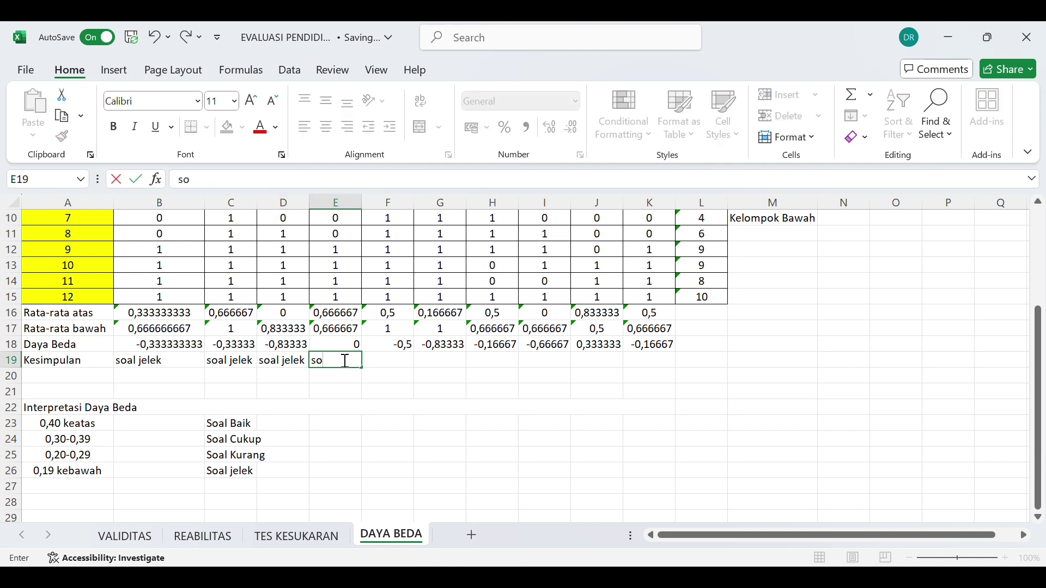
text(al jelek)
key(Tab)
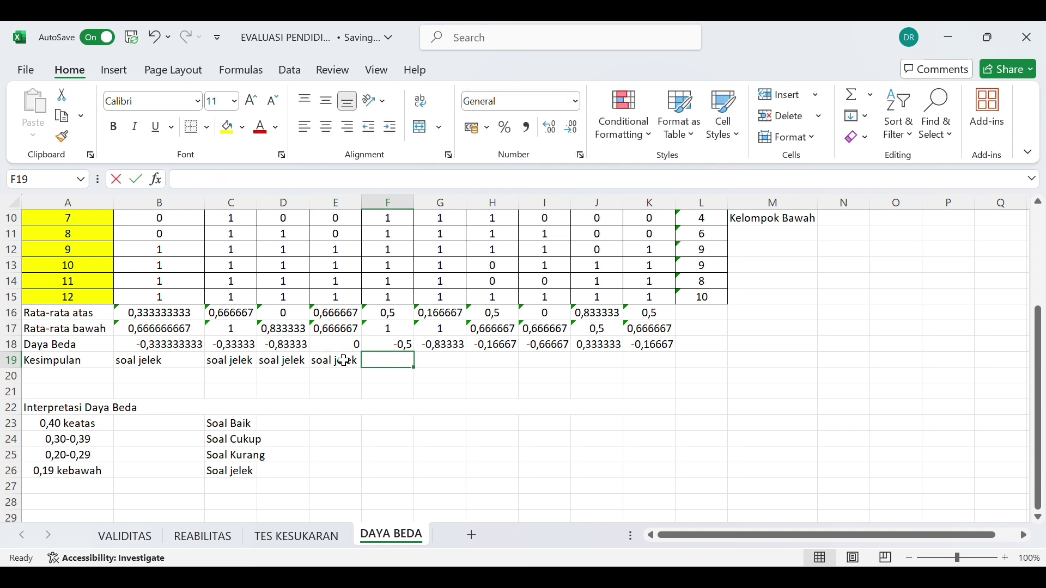
text(soal )
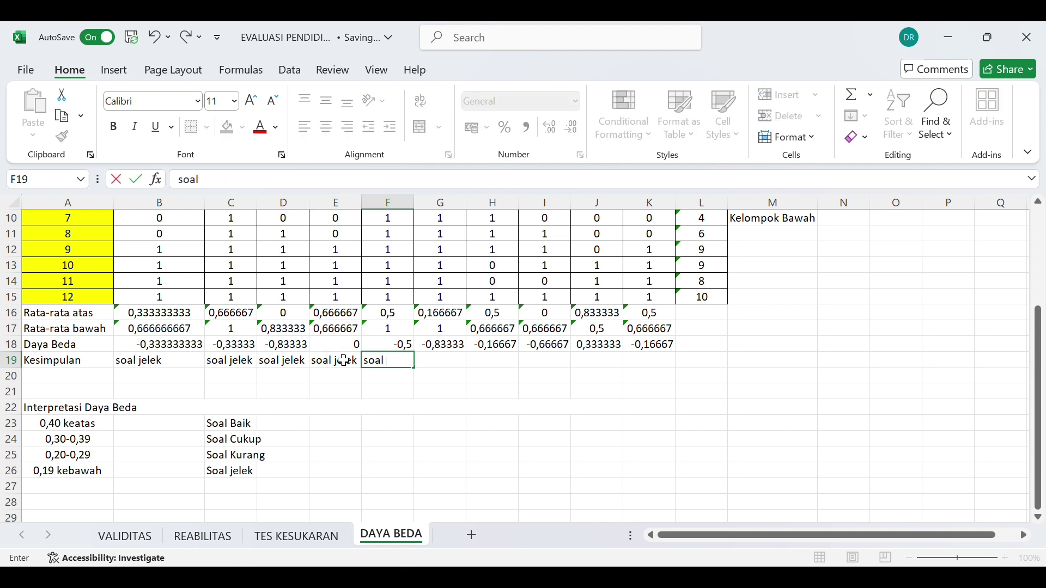
text(jelek)
Enter "soal jelek" as the Kesimpulan for items 6, 7 and 8 in G19, H19 and I19.
click(456, 359)
text(s)
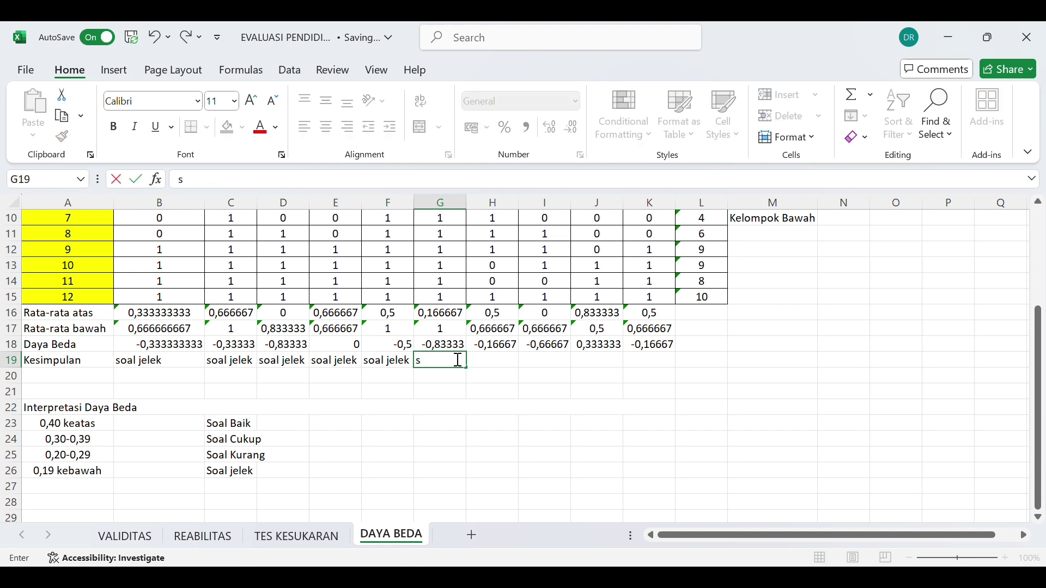
text(oal jelek)
key(ctrl+Return)
click(505, 362)
text(soal)
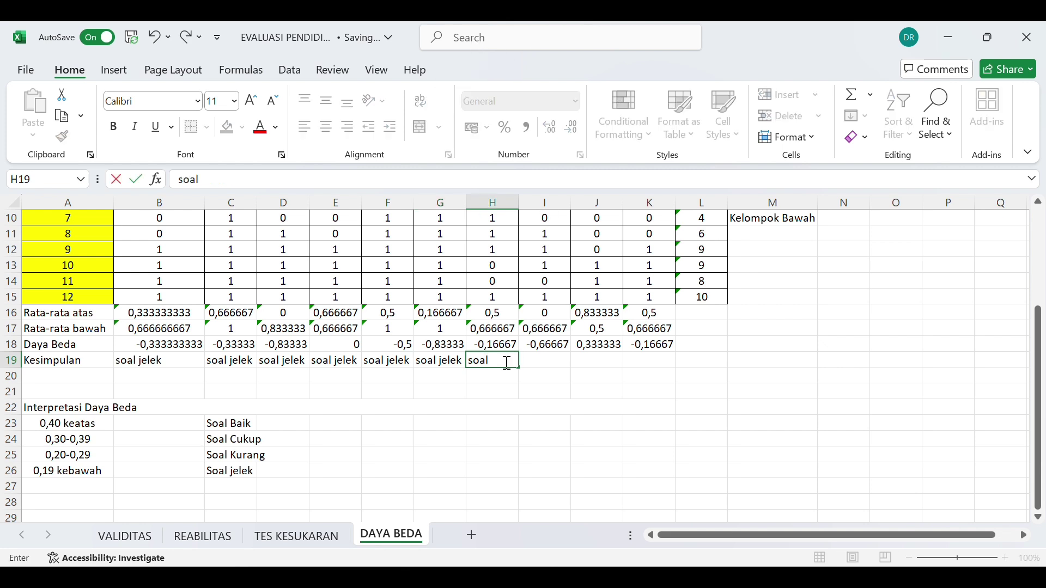
text( jelek)
key(Tab)
text(soa)
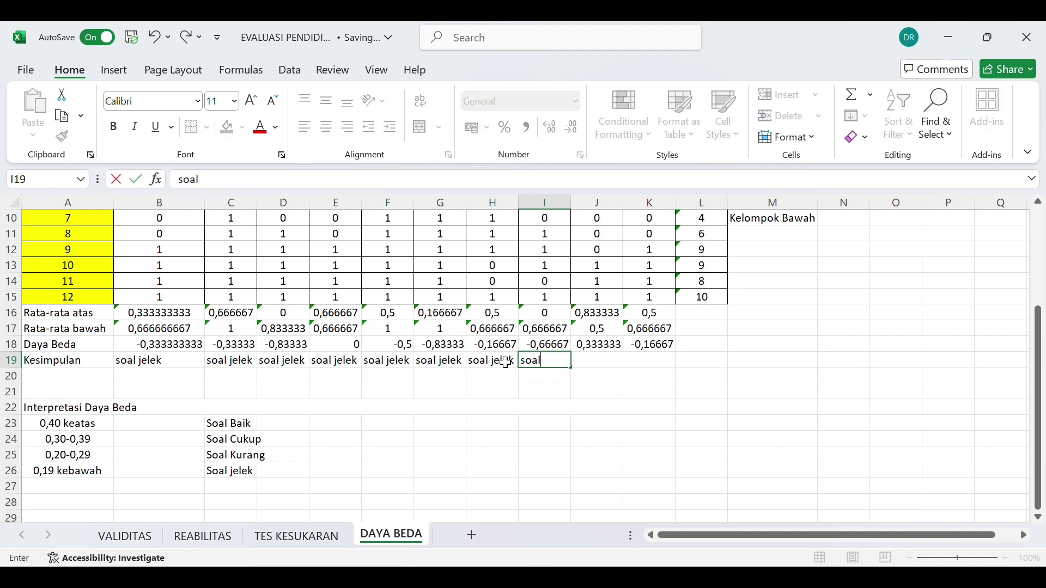
text(l jelek)
key(Tab)
Complete the Kesimpulan row with "soal cukup" for item 9 in J19 and "soal jelek" for item 10 in K19.
text(so)
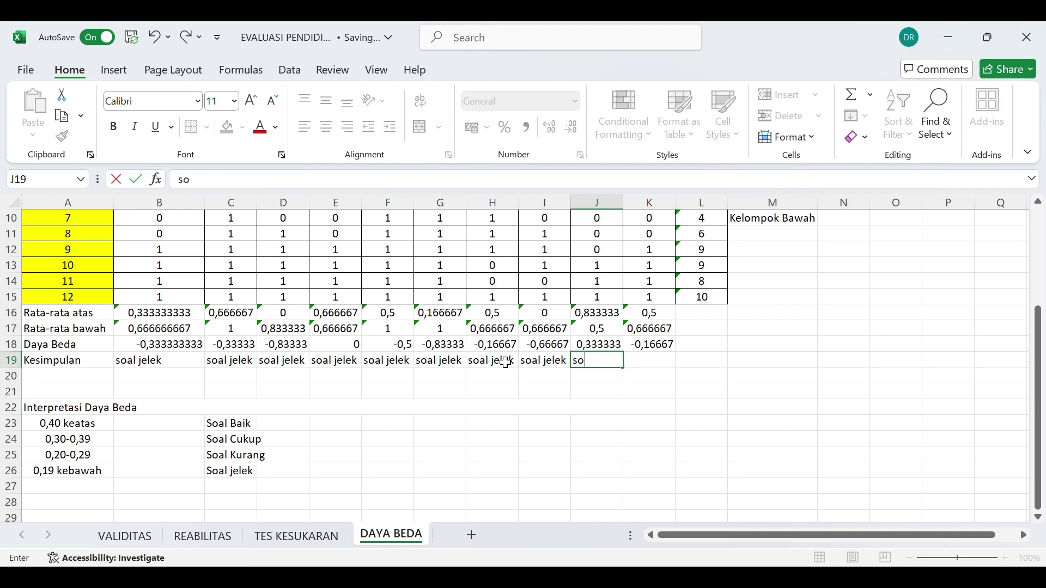
text(al cukup)
key(Tab)
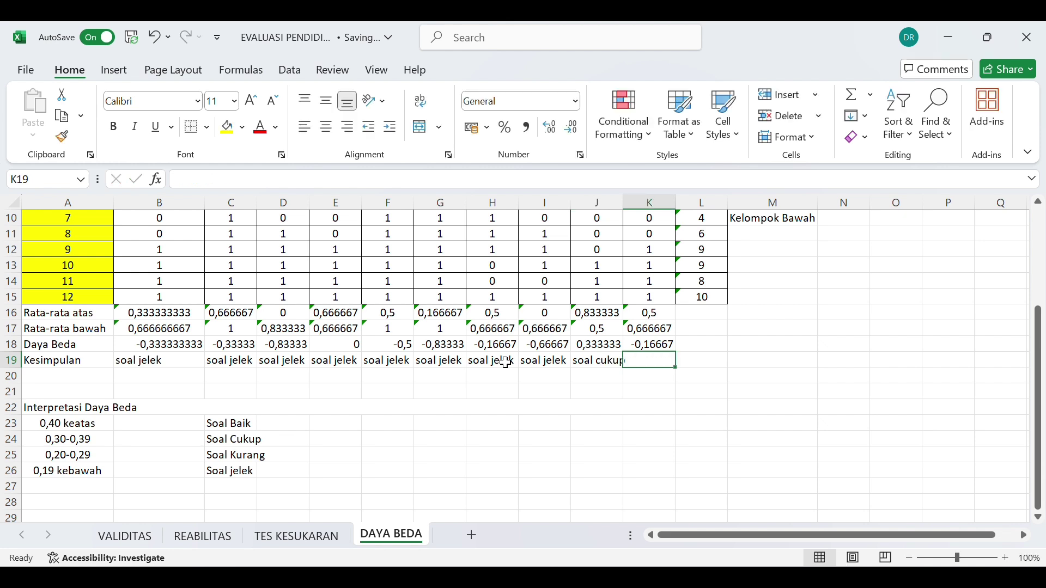
text(soal k)
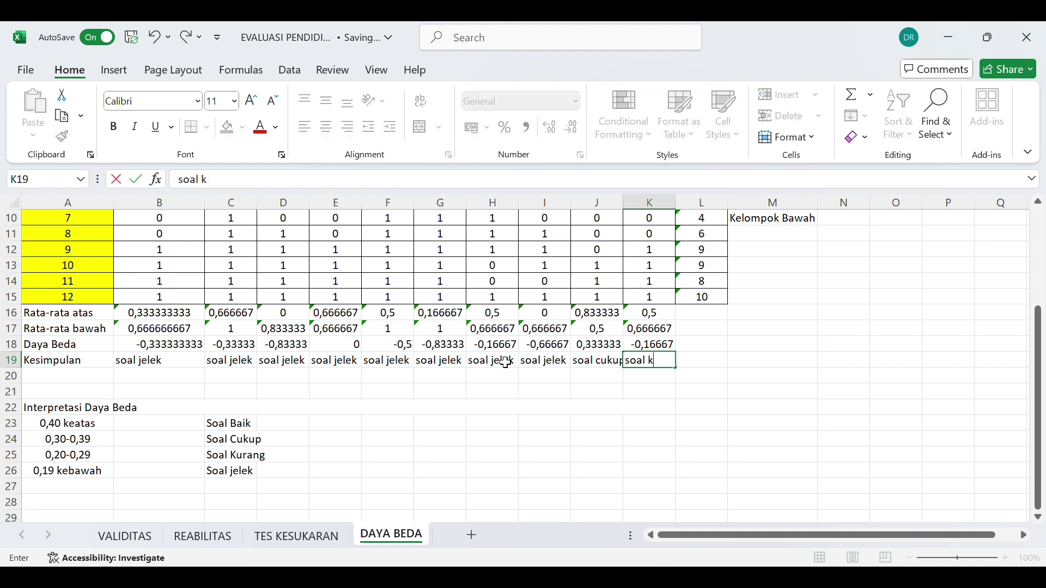
key(BackSpace)
text(jelek)
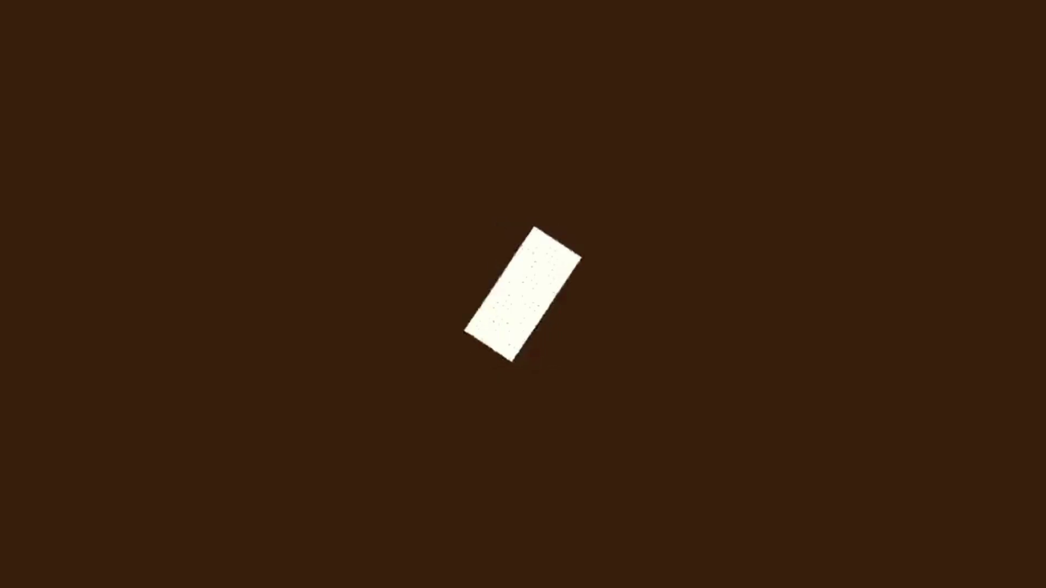